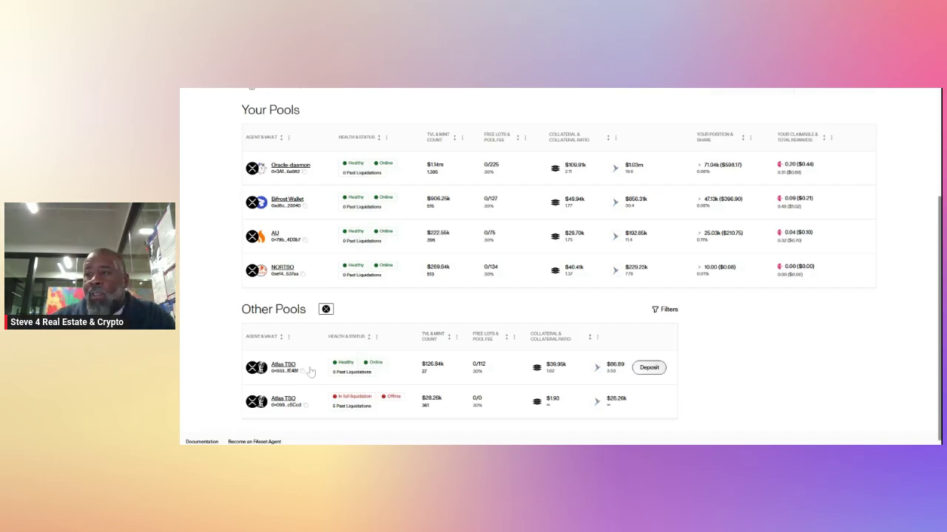
Open the Atlas TSO vault in full liquidation from the Other Pools table
scroll(311, 372, down, 1)
click(282, 394)
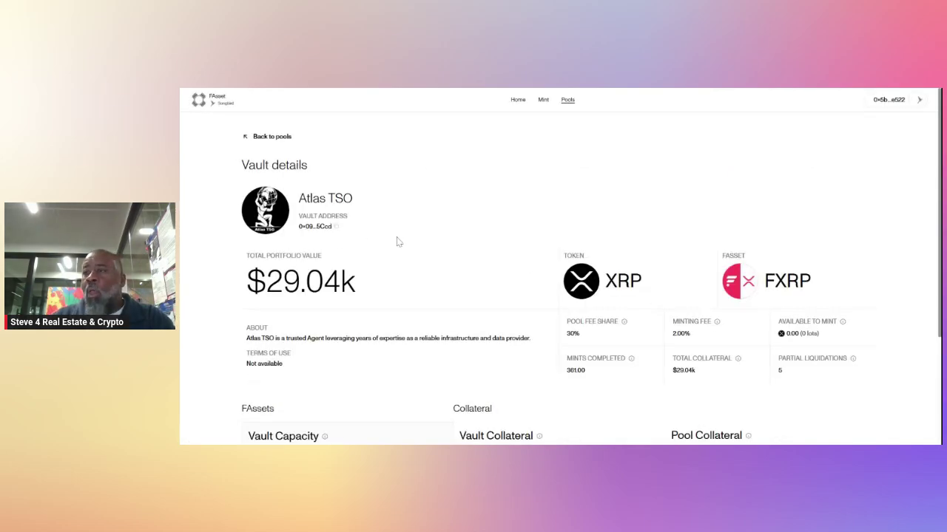
Highlight the liquidated vault's 3.36m pool collateral and its $29.04k dollar value
scroll(374, 231, down, 1)
scroll(380, 234, down, 3)
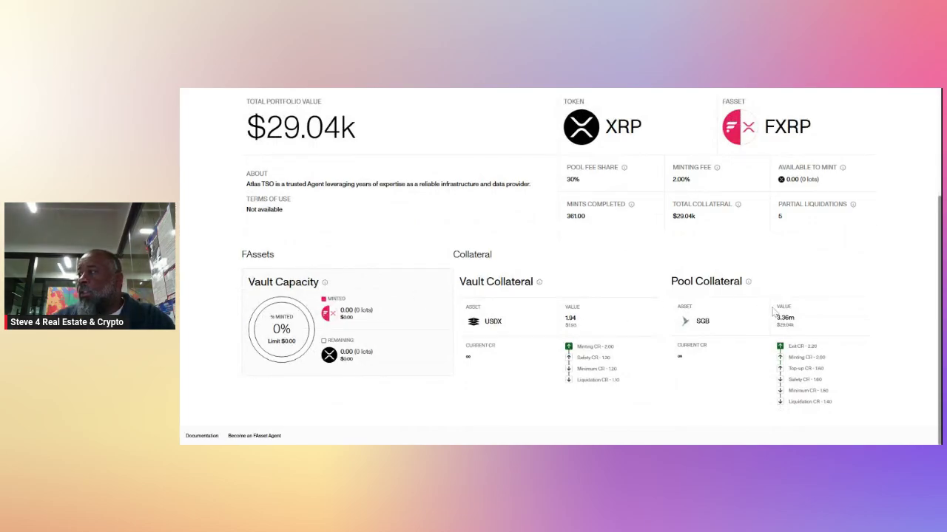
double_click(784, 317)
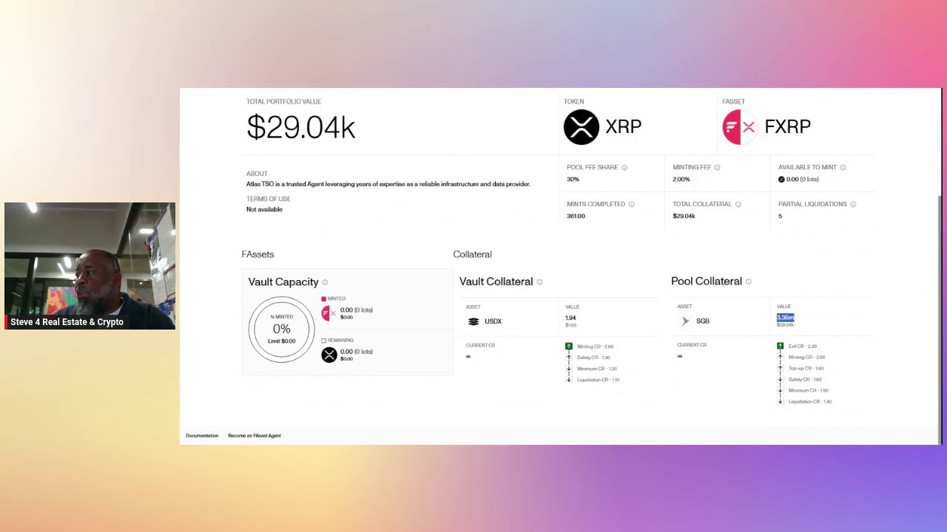
double_click(784, 324)
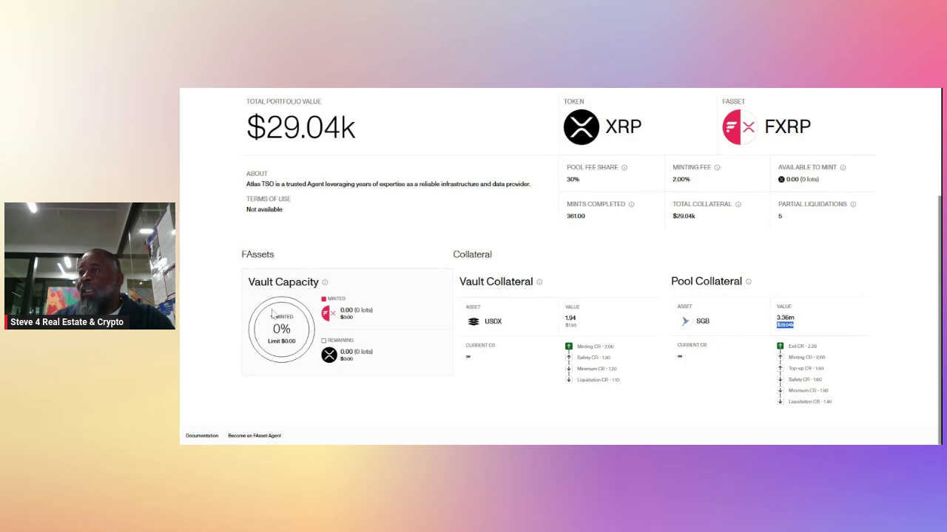
Go back to the pools list and scroll down to the Other Pools table
scroll(561, 266, up, 2)
drag(356, 248, 247, 249)
scroll(246, 248, up, 1)
click(269, 138)
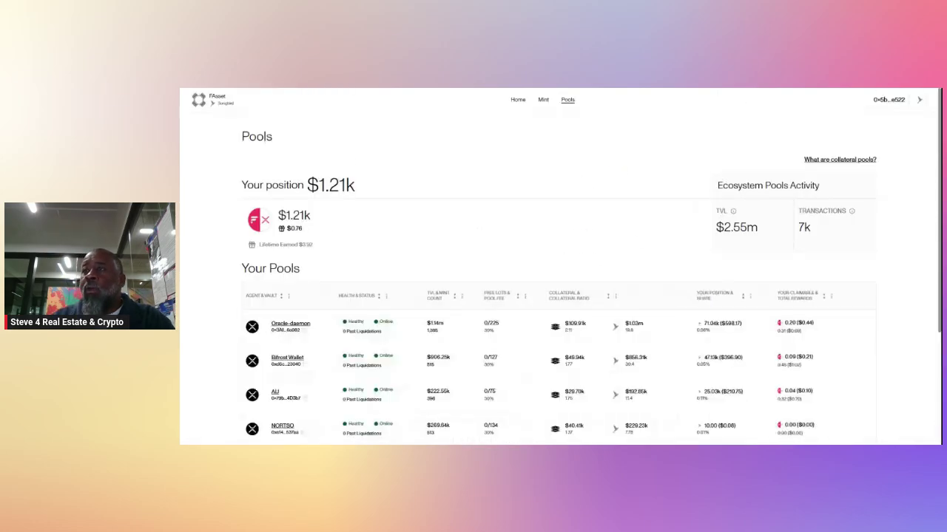
scroll(226, 239, down, 2)
scroll(225, 238, down, 1)
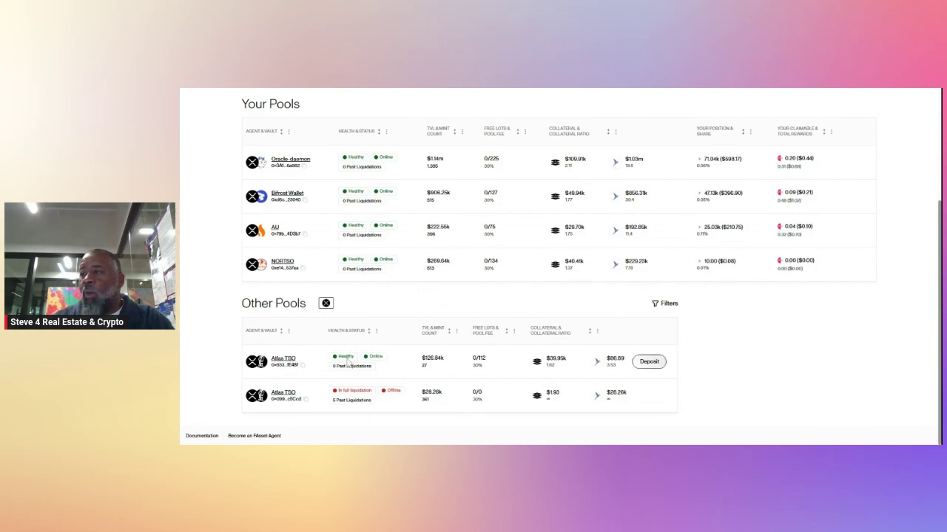
Look over the healthy Atlas TSO vault's details, then return to the pools overview
click(283, 364)
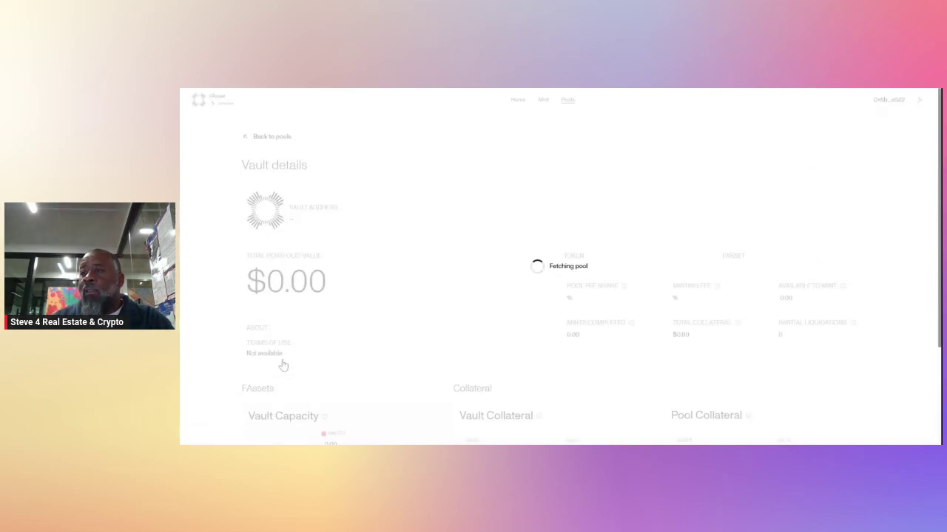
scroll(274, 359, down, 3)
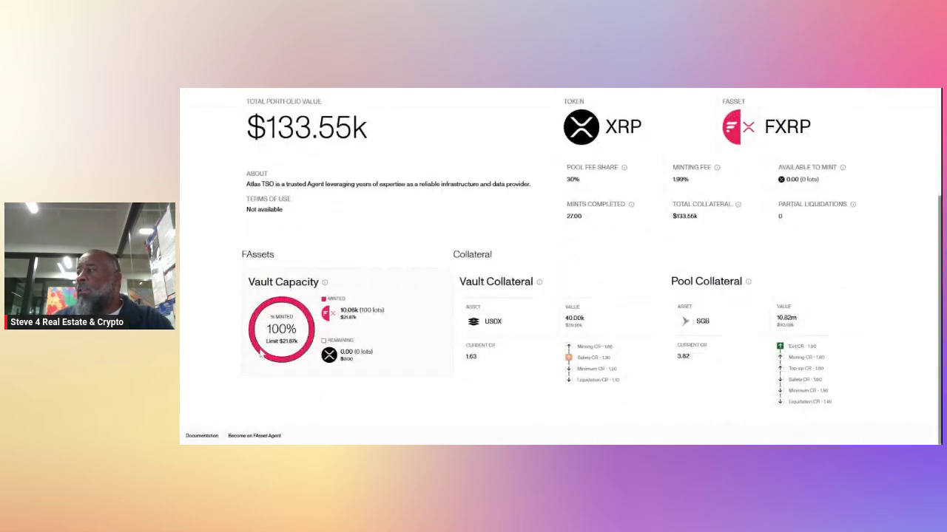
scroll(234, 277, up, 1)
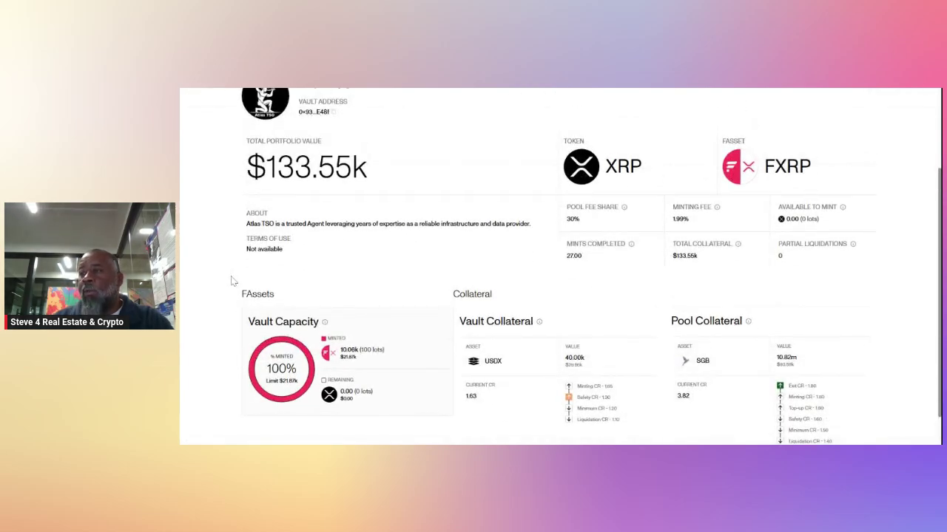
scroll(235, 281, up, 3)
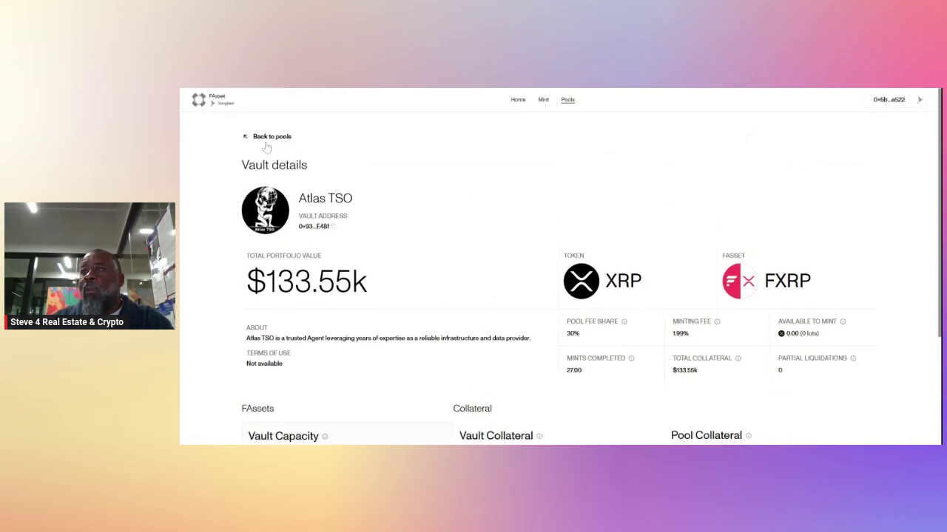
click(272, 136)
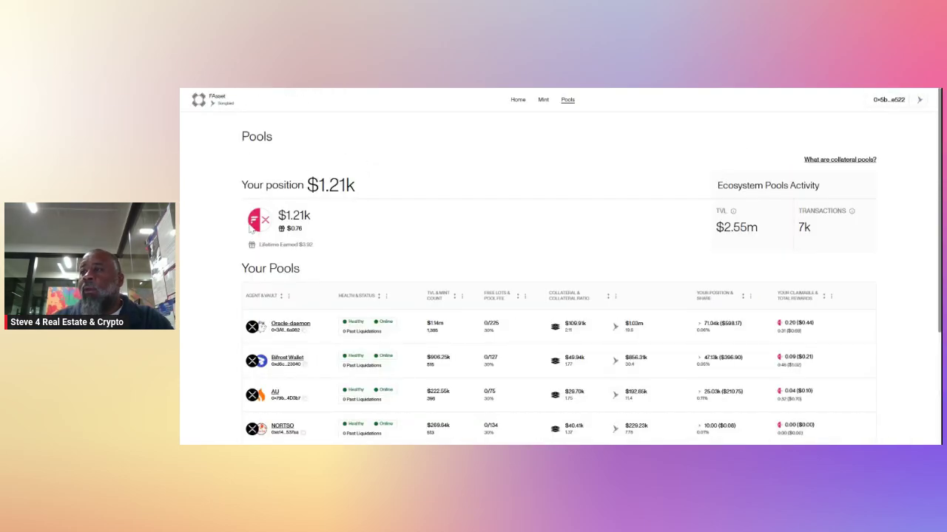
On the Home dashboard, highlight the 0.00% available to mint figure, then view the pools
click(517, 101)
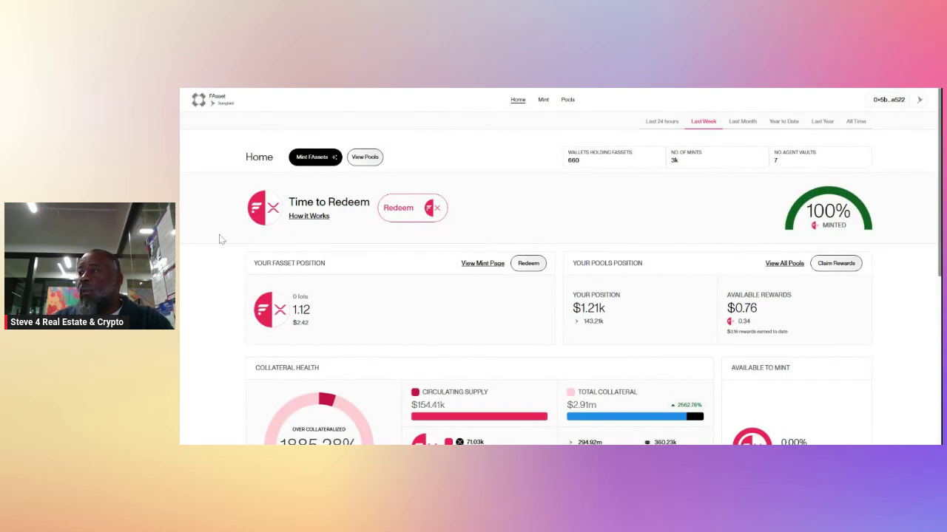
scroll(220, 239, down, 4)
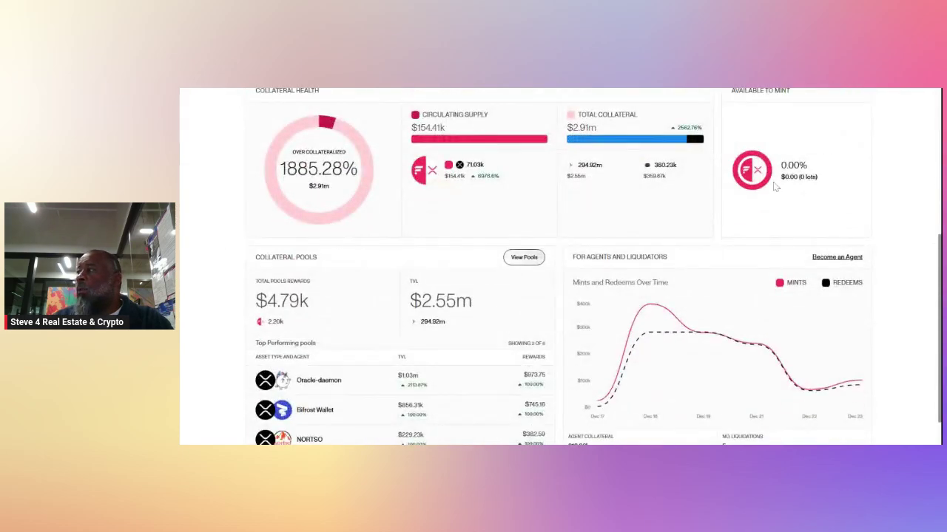
drag(806, 166, 780, 166)
scroll(795, 188, up, 3)
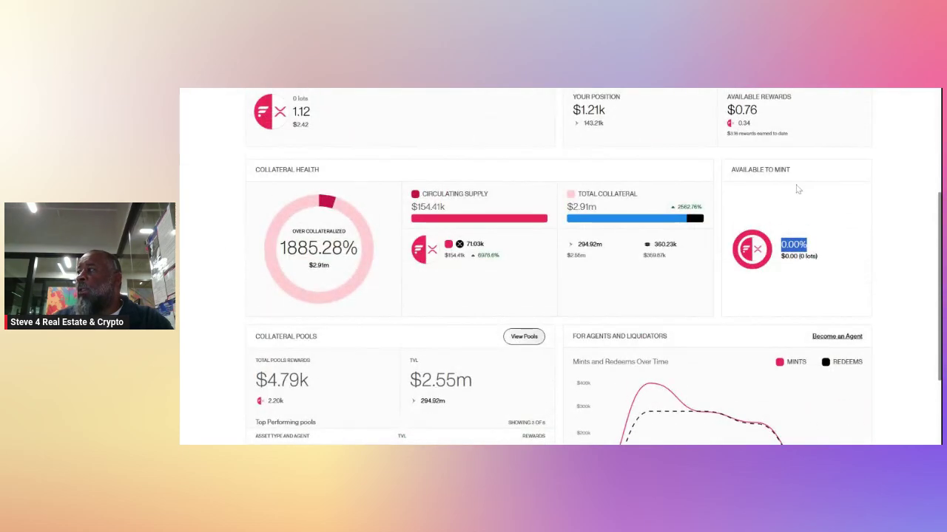
scroll(518, 266, up, 1)
click(363, 154)
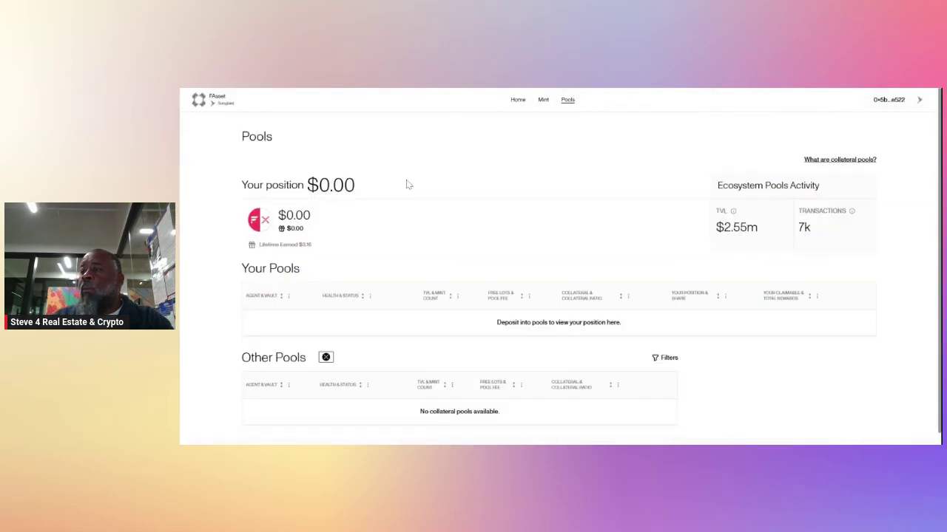
scroll(459, 244, down, 3)
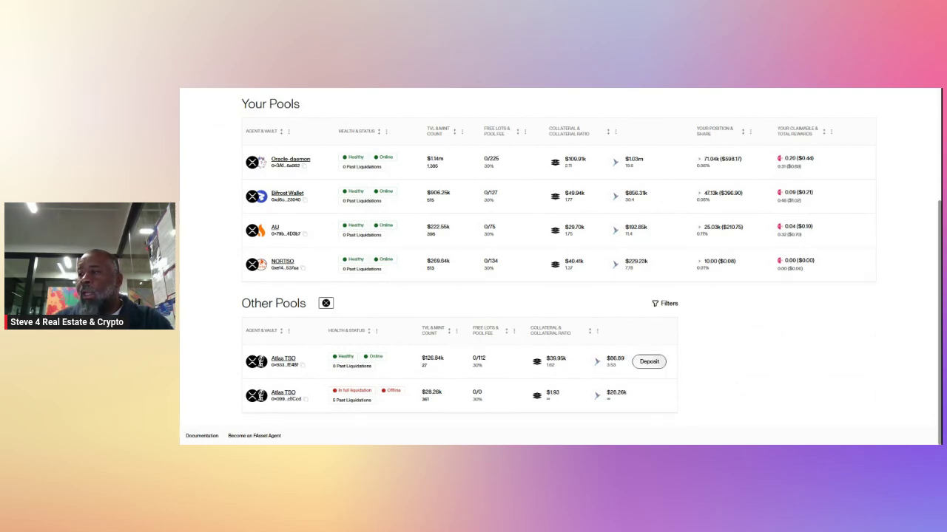
In the healthy Atlas TSO vault, highlight the 40.00k vault collateral, SGB pool collateral and 1.63 collateral ratio
click(283, 361)
scroll(222, 330, down, 4)
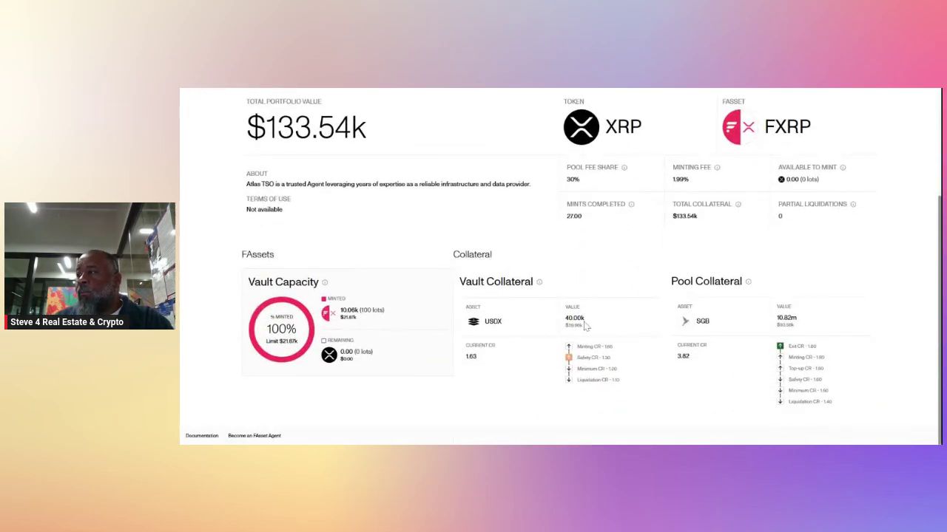
double_click(574, 318)
click(711, 322)
double_click(702, 320)
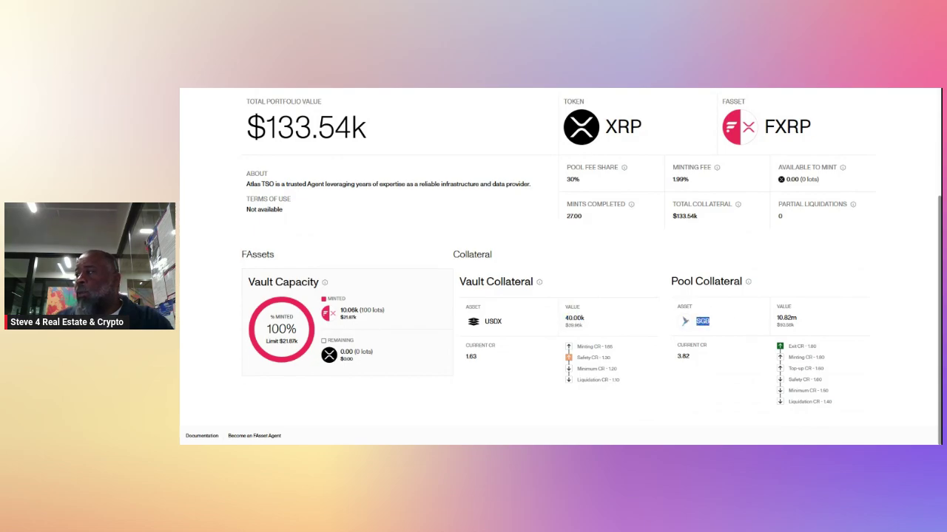
drag(794, 325, 776, 326)
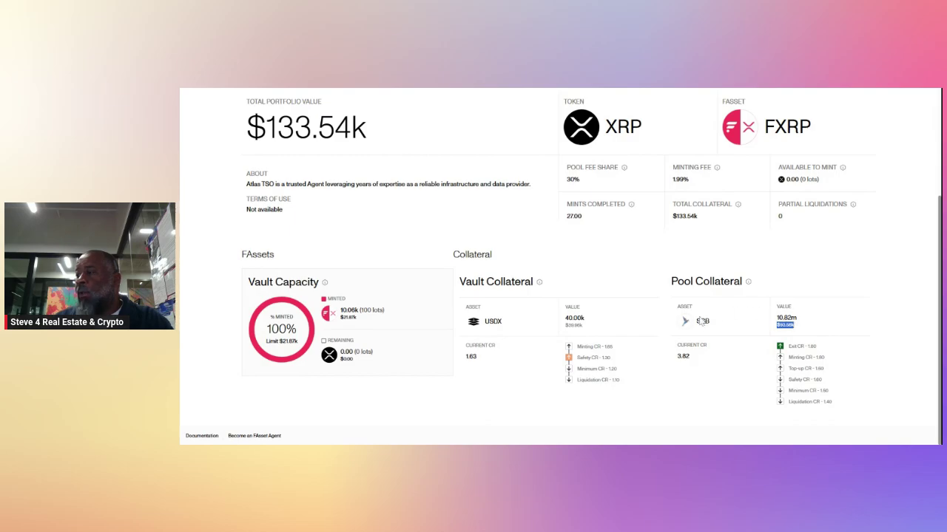
drag(479, 360, 465, 357)
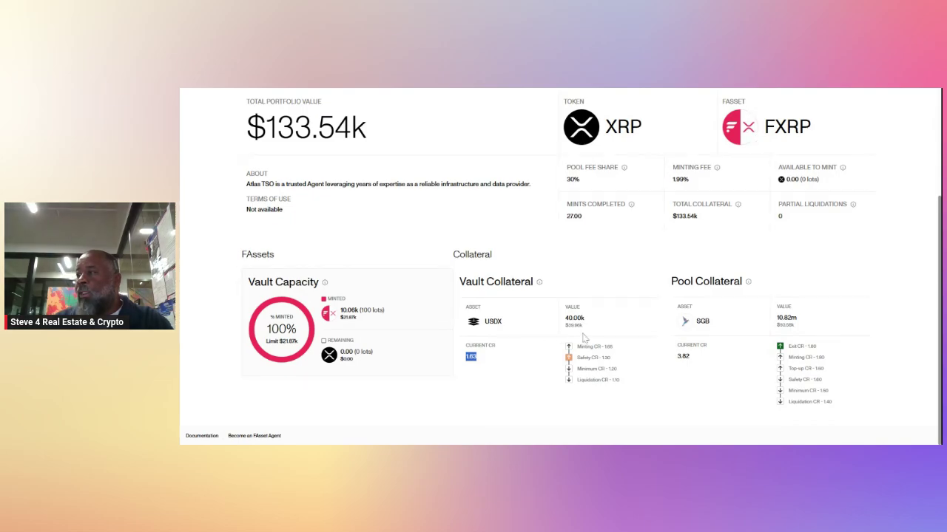
scroll(280, 146, up, 3)
Return to the pools overview and scroll through it
click(279, 140)
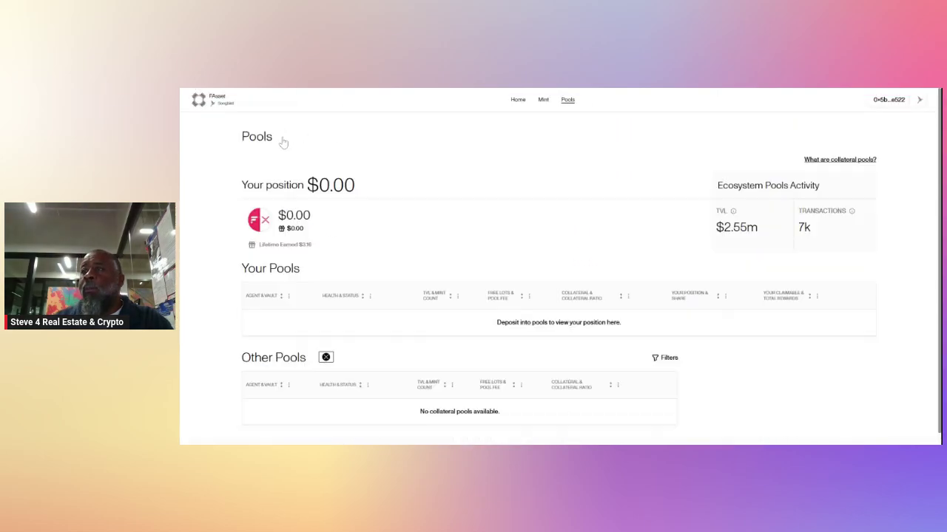
scroll(444, 266, down, 3)
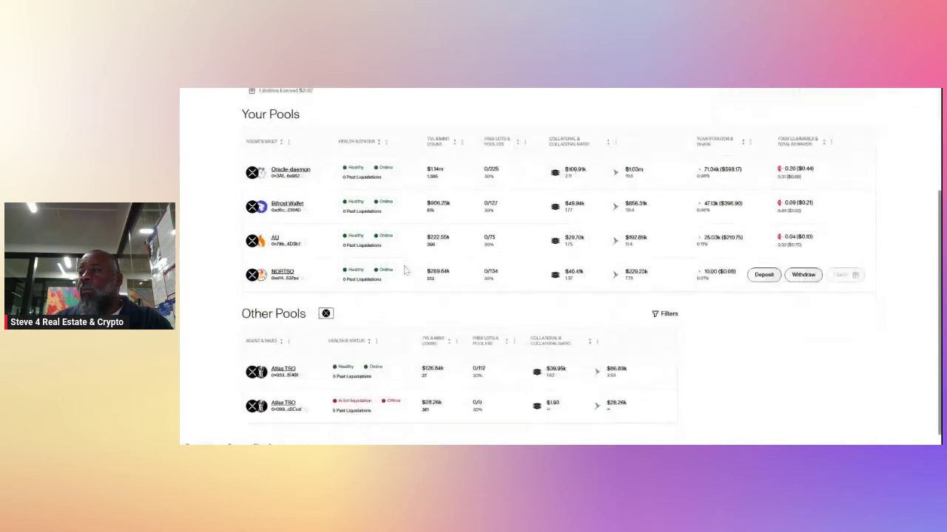
scroll(900, 338, up, 2)
scroll(901, 340, up, 2)
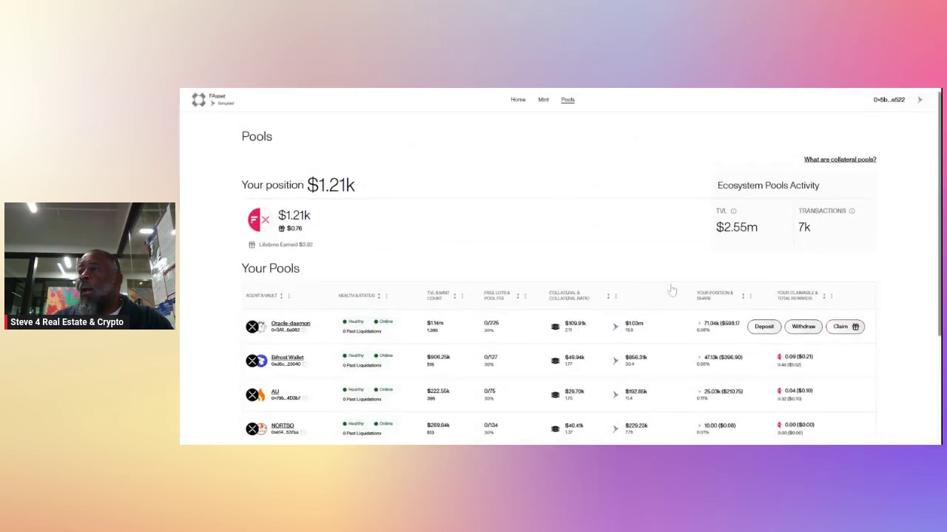
On the Home dashboard, highlight the $0.76 available rewards, FAsset position value and rewards earned to date
click(518, 100)
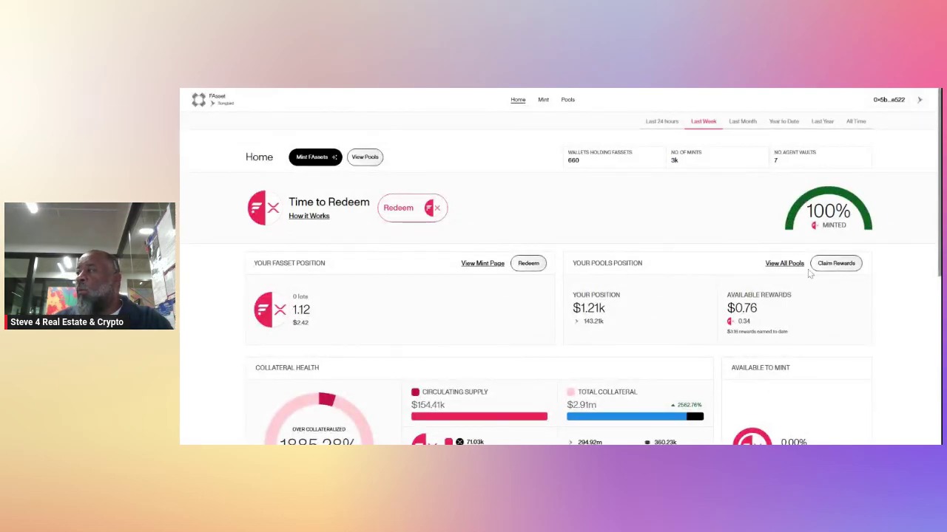
drag(758, 307, 727, 308)
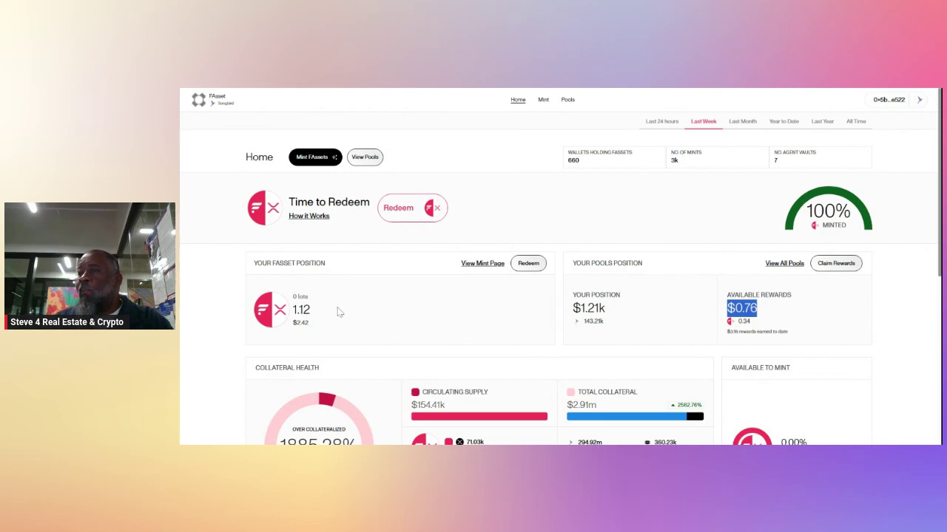
drag(311, 309, 293, 323)
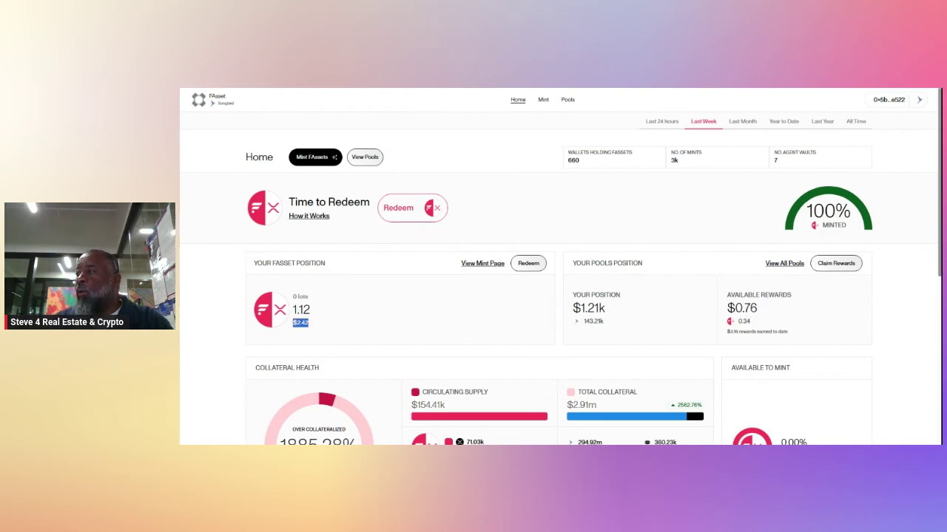
drag(789, 332, 726, 332)
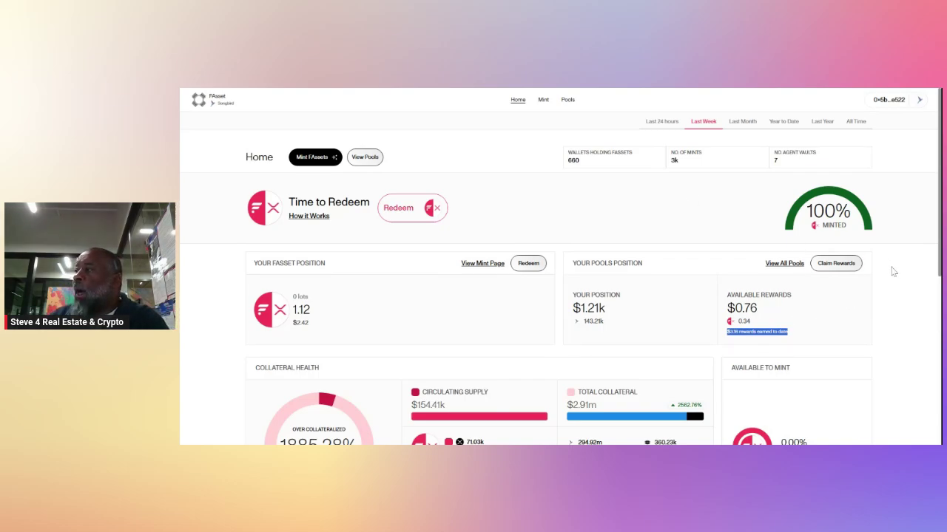
Scroll the Pools page and highlight the 143.21k pool position amount
scroll(891, 270, down, 1)
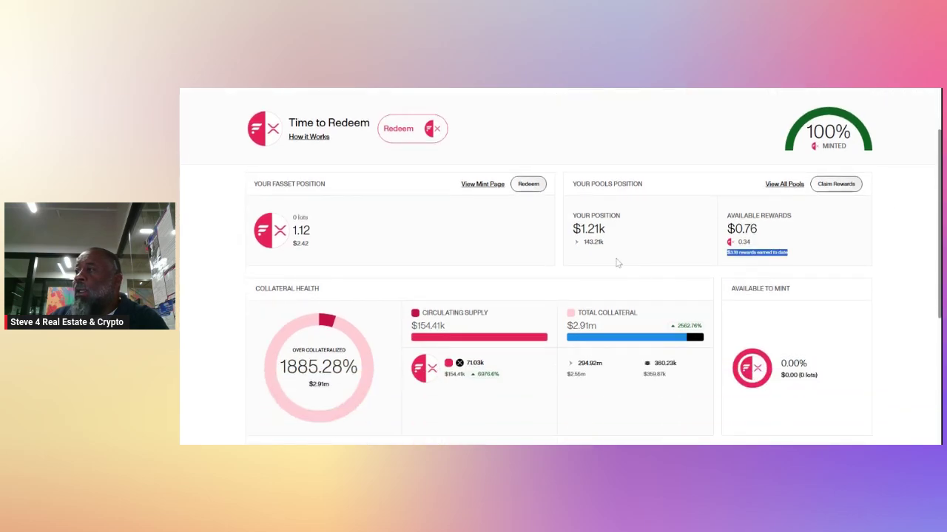
double_click(594, 242)
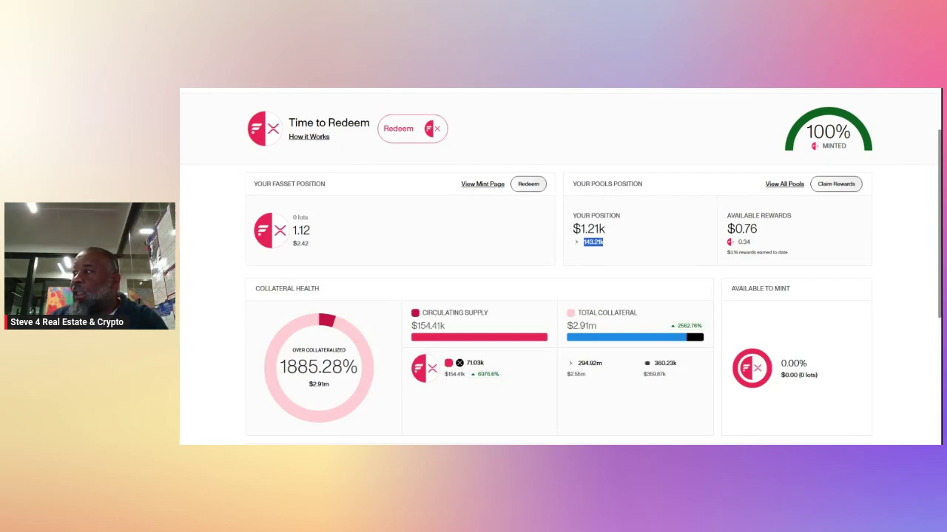
scroll(896, 234, up, 2)
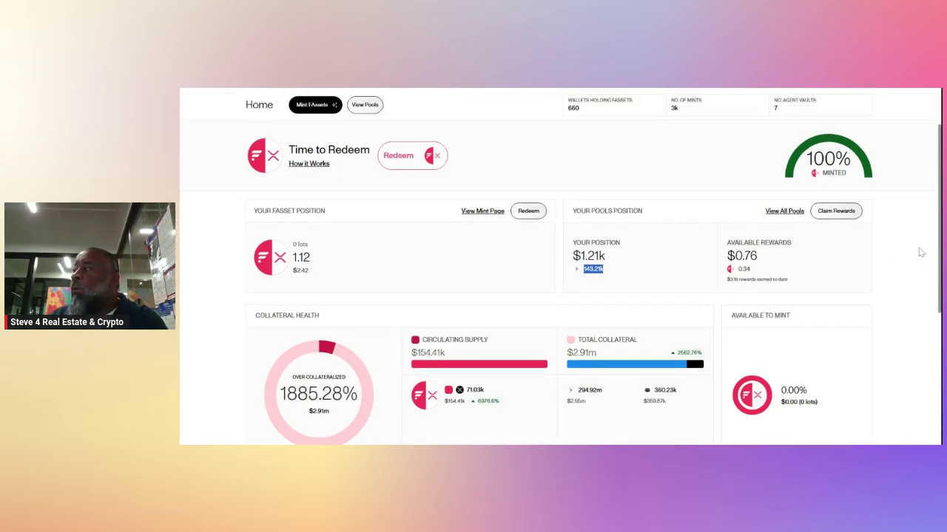
scroll(892, 232, down, 3)
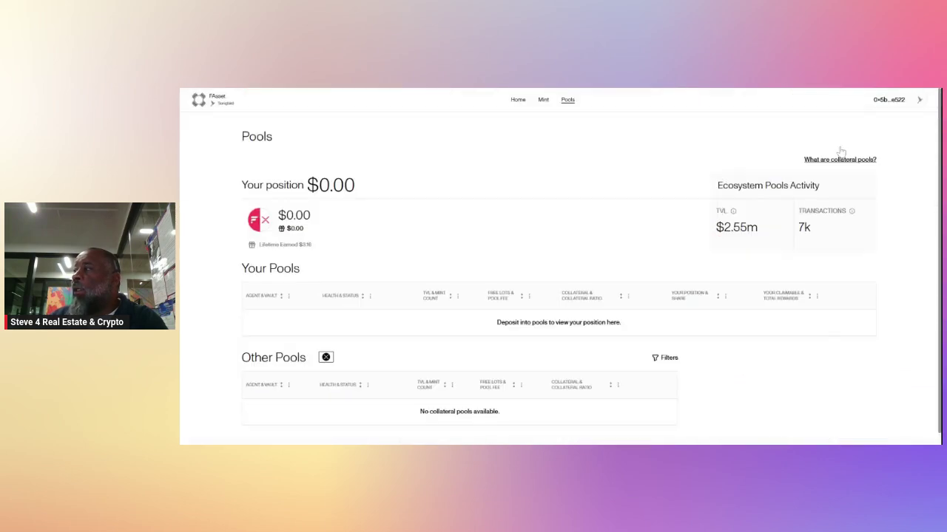
Claim the 0.204 FXRP reward from the Oracle-daemon pool, confirming in Bifrost Wallet
scroll(890, 212, down, 2)
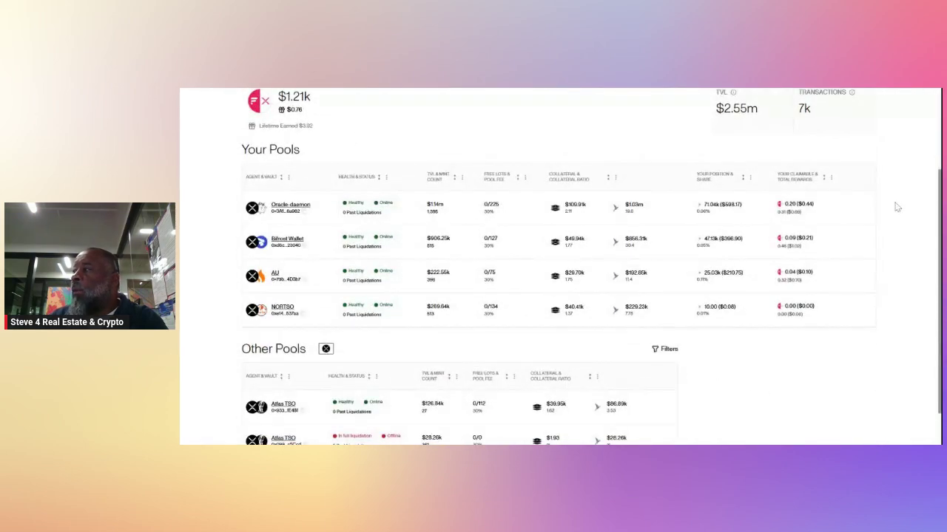
click(843, 215)
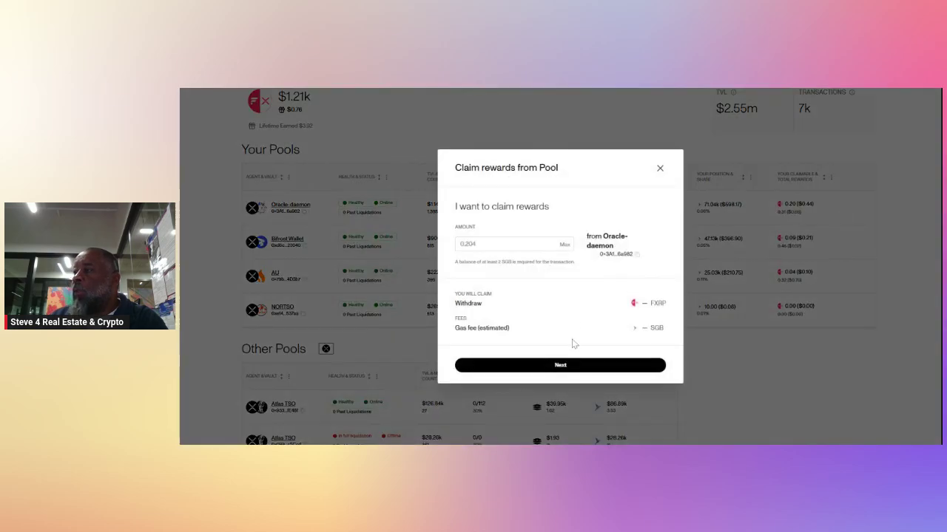
click(568, 364)
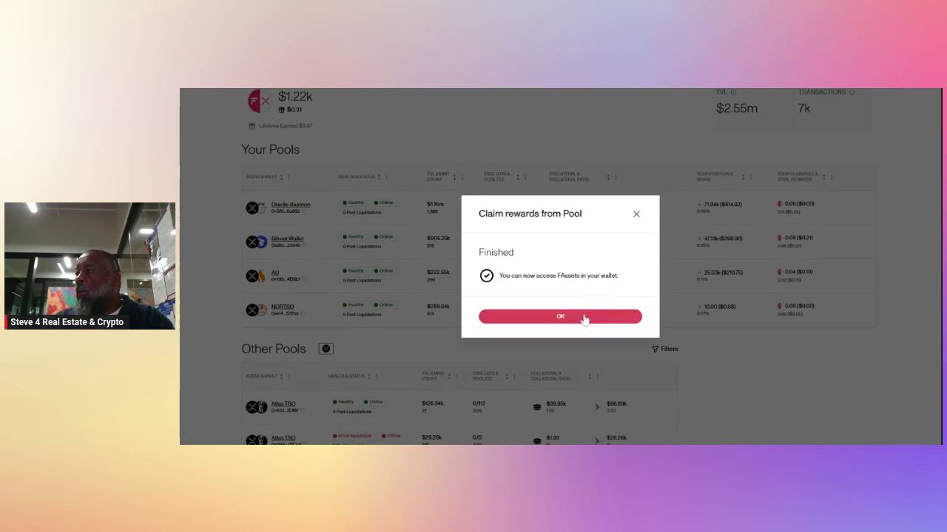
click(585, 318)
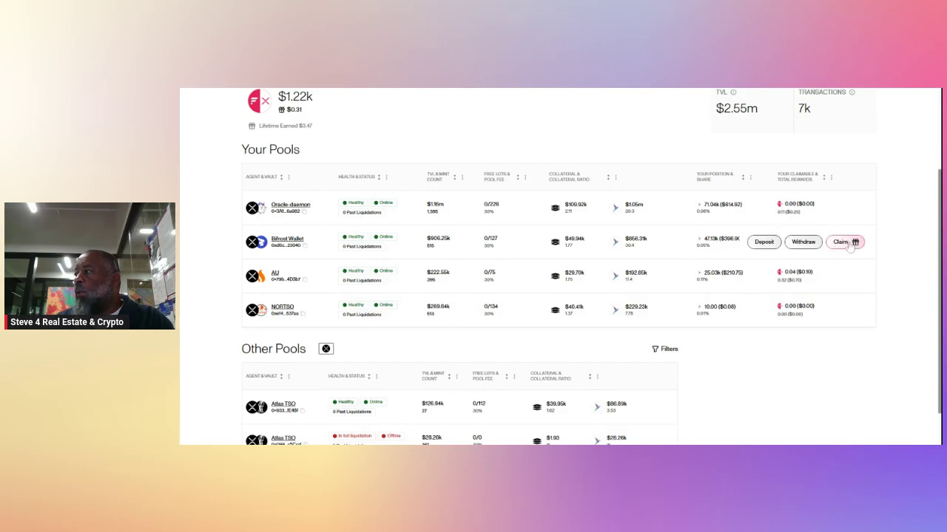
Start a maximum-amount reward claim from the Bifrost Wallet pool and send it for wallet confirmation
click(850, 248)
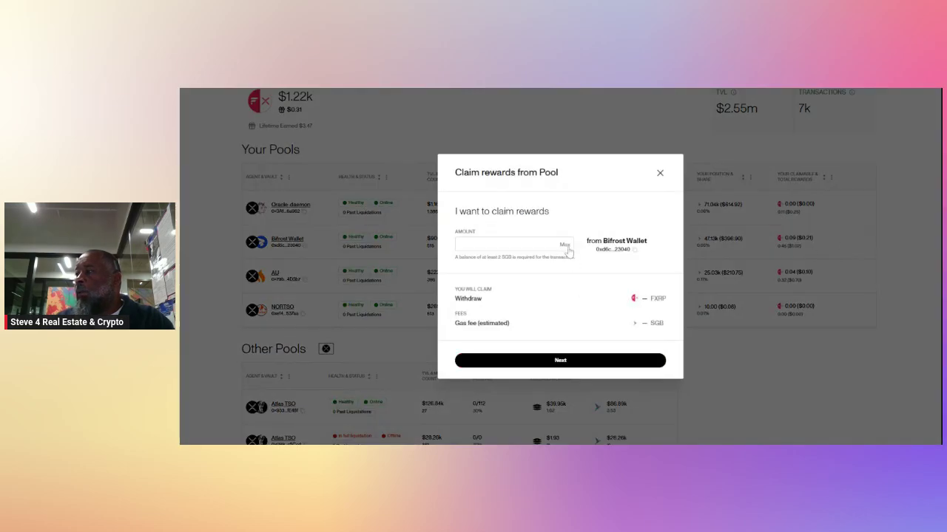
click(566, 246)
click(551, 360)
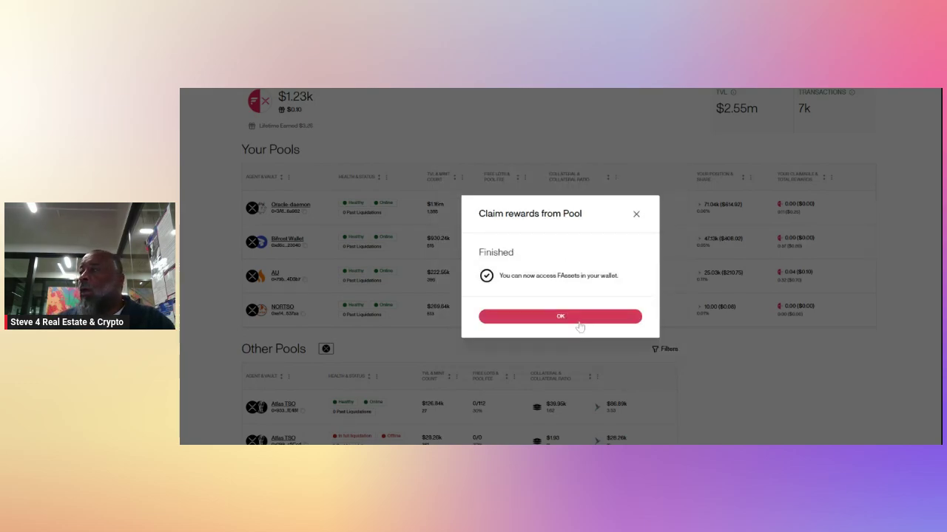
Finish the Bifrost Wallet claim and cancel the AU pool withdrawal form
click(580, 322)
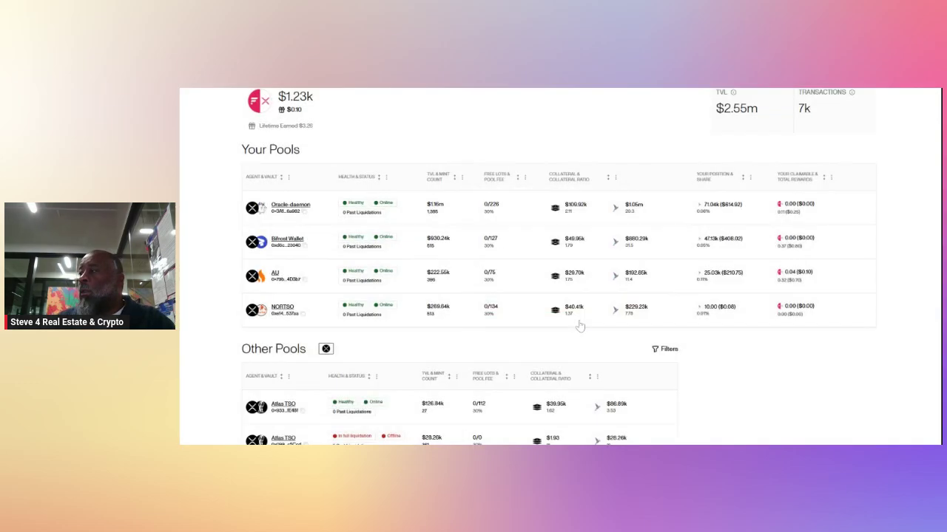
mouse_move(849, 287)
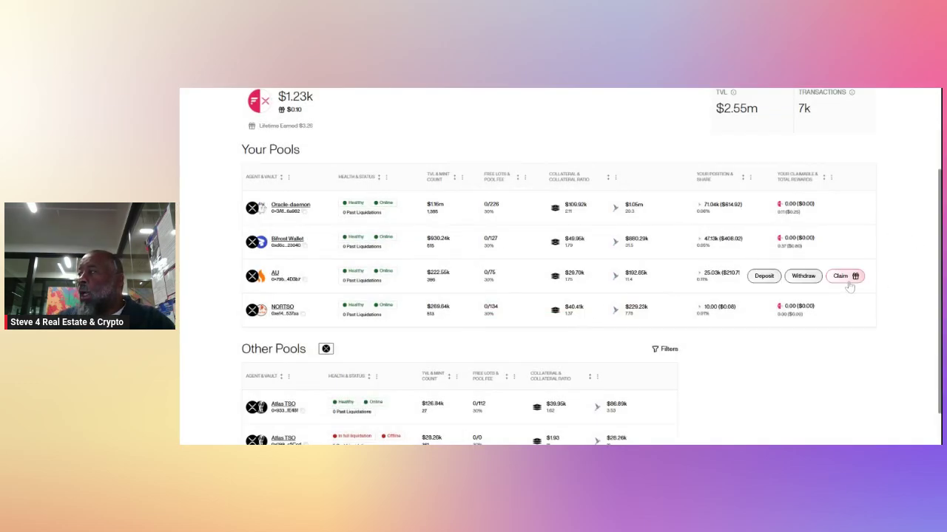
click(816, 278)
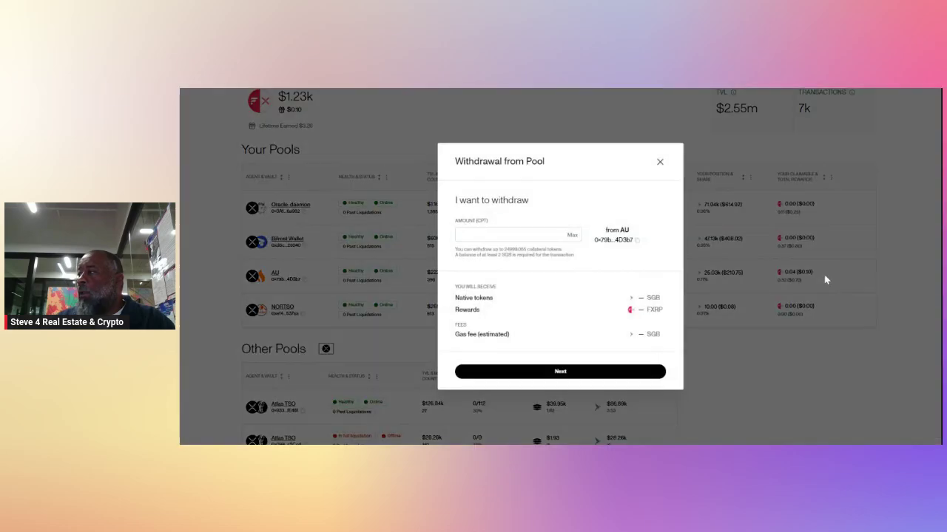
click(660, 164)
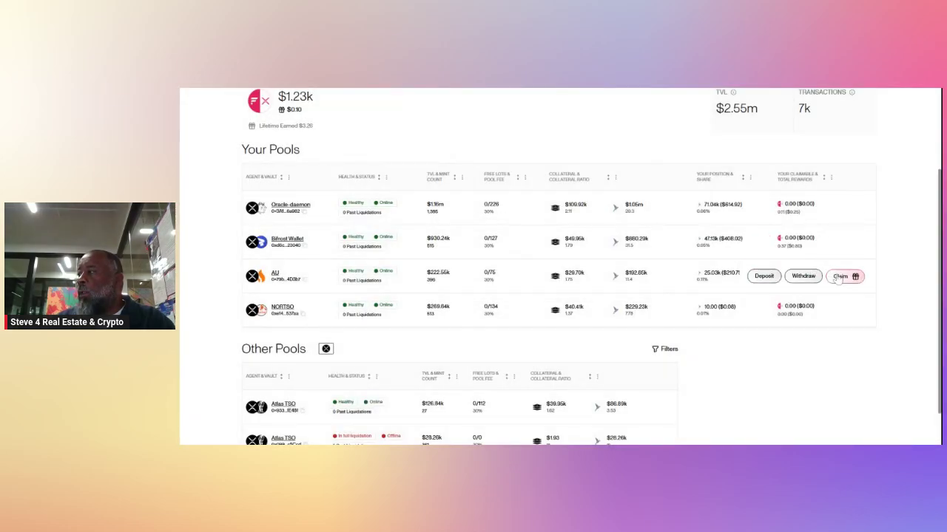
Claim the full 0.047 FXRP from the AU pool, leaving all pools at 0.00 claimable
click(841, 276)
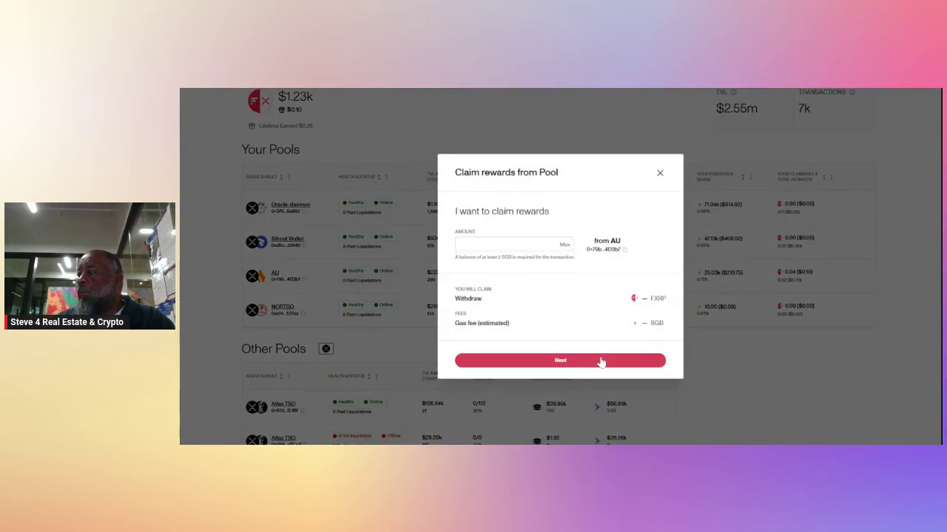
click(564, 244)
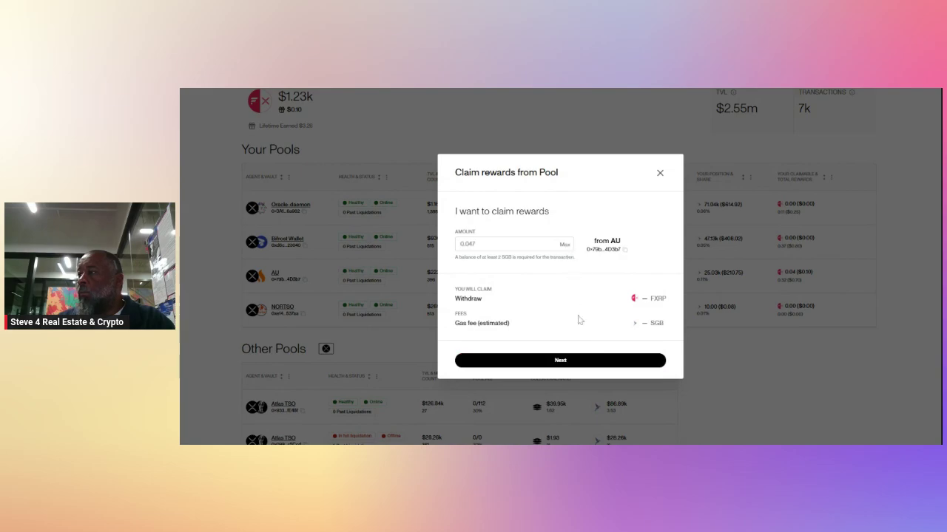
click(579, 362)
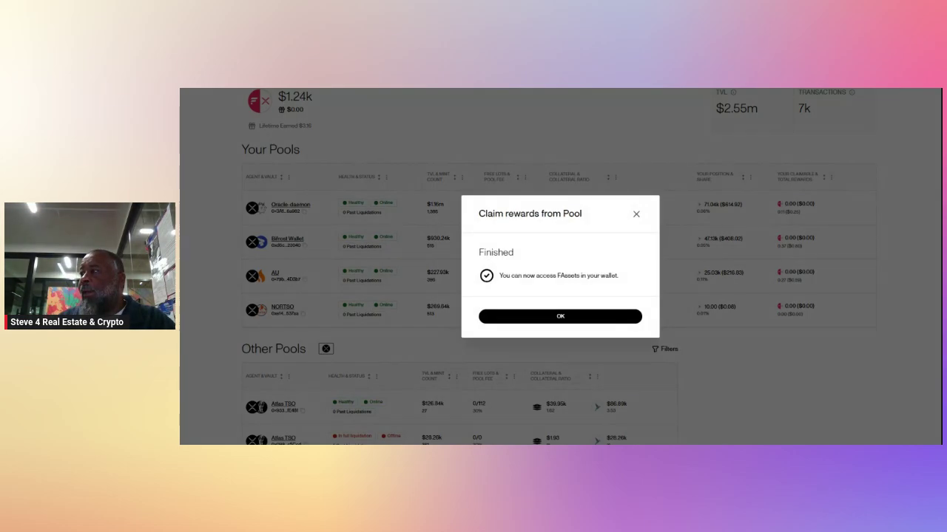
click(586, 320)
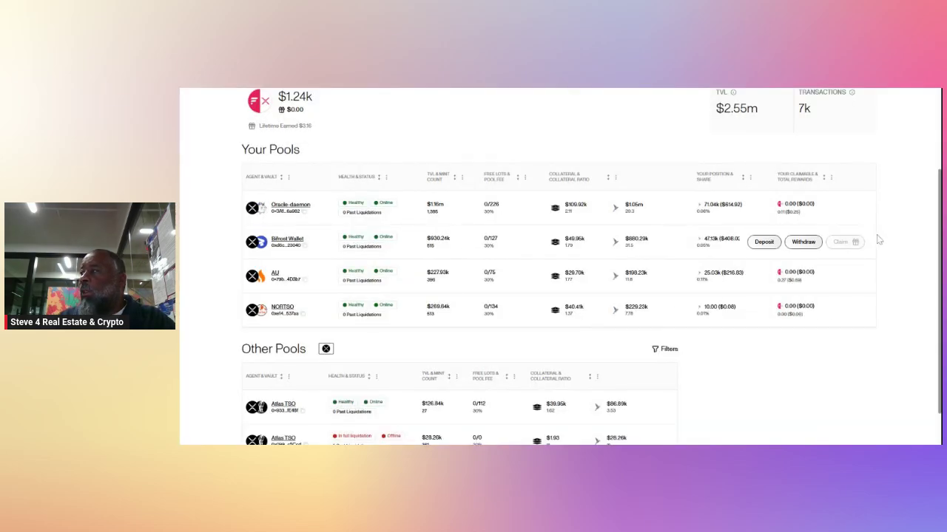
scroll(908, 316, down, 2)
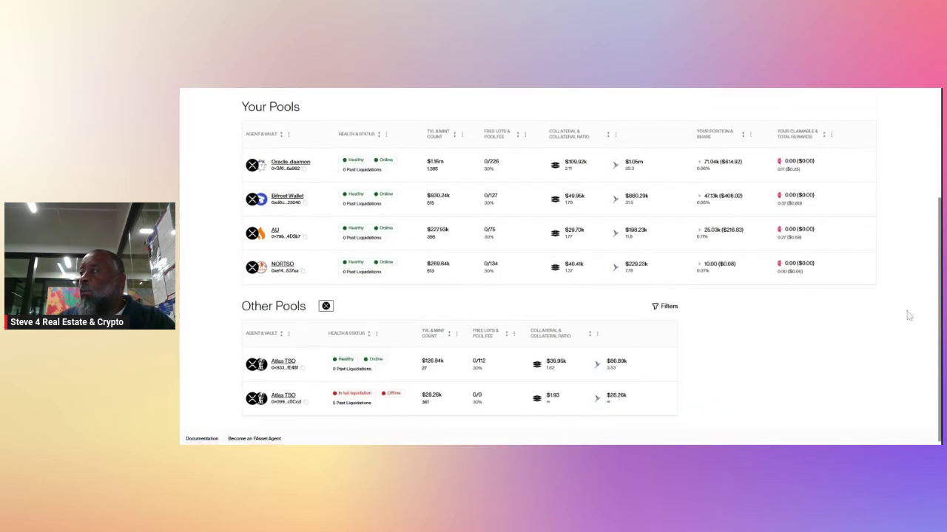
scroll(909, 316, up, 4)
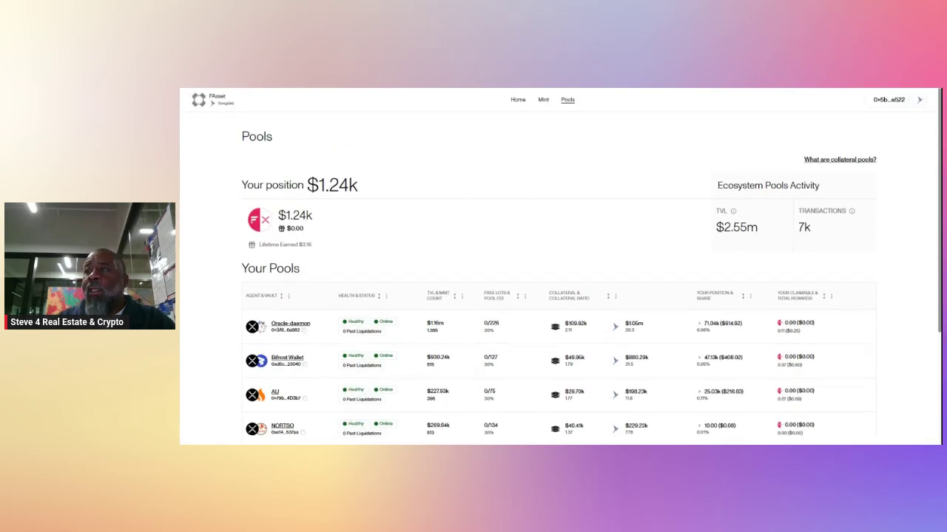
On the Home dashboard, point out the 1.46 FAsset balance, its $3.16 value and $1.24k pool position
click(516, 101)
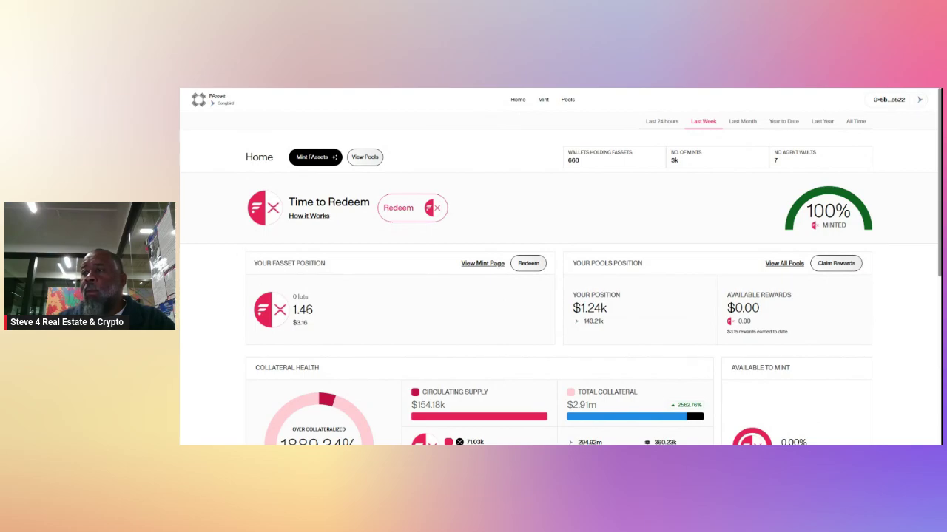
double_click(303, 309)
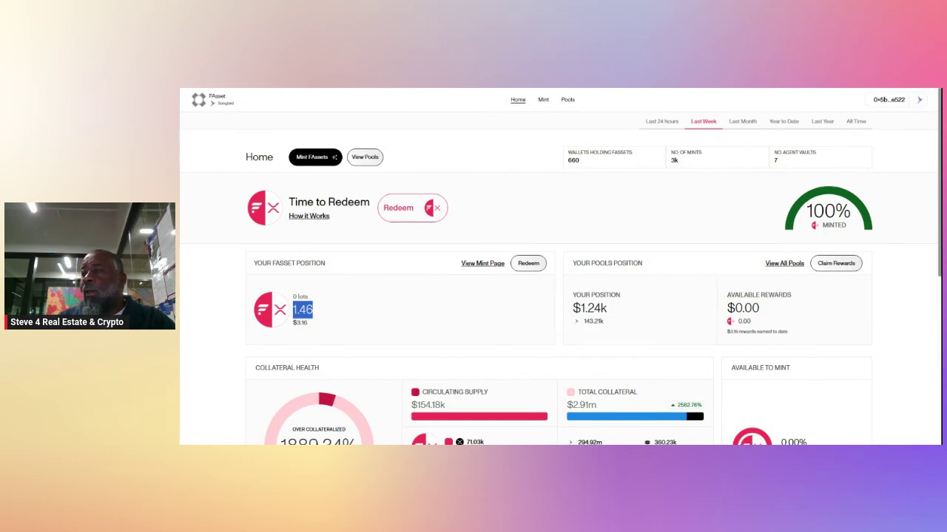
drag(308, 322, 292, 323)
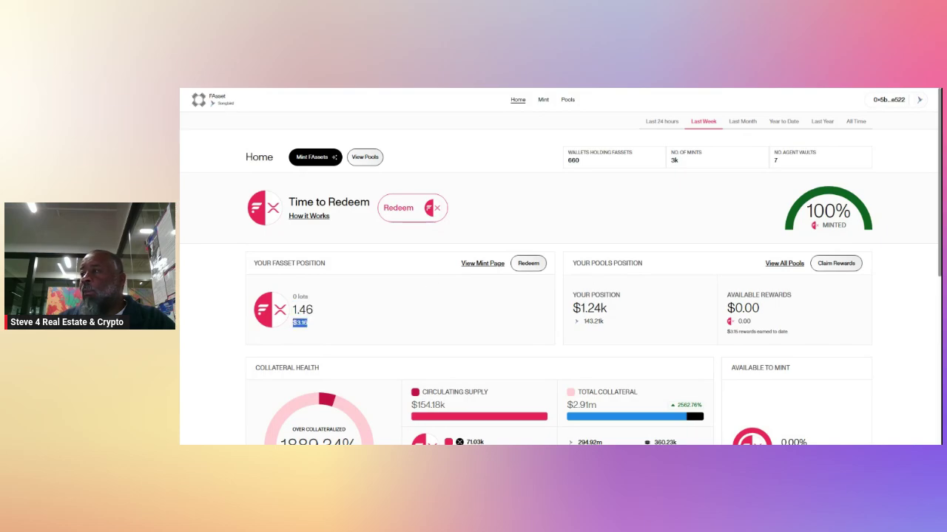
drag(608, 309, 573, 309)
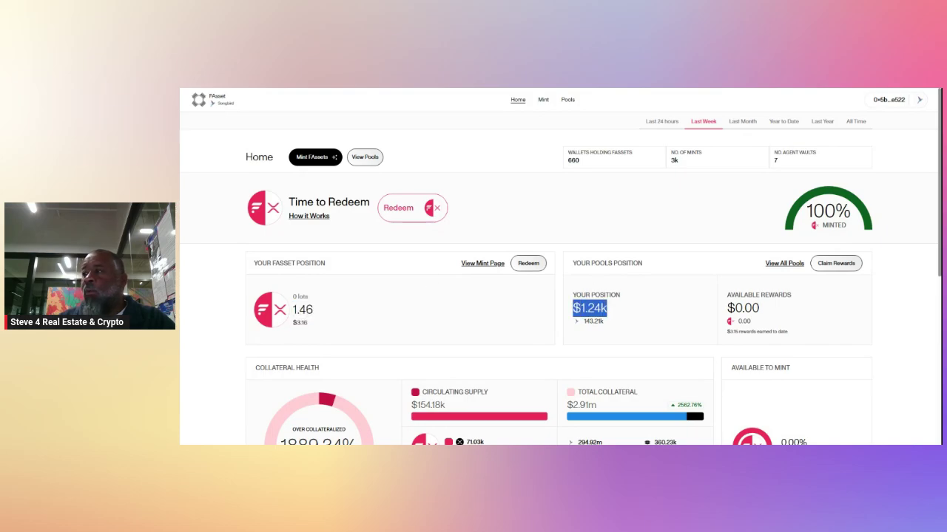
Scroll through the Collateral Health and Collateral Pools sections and back up
scroll(561, 266, down, 1)
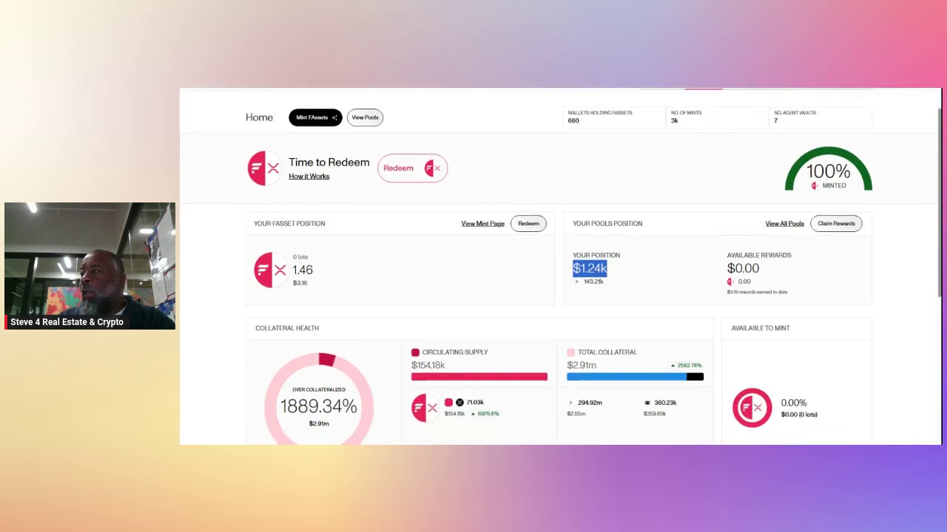
scroll(897, 294, down, 4)
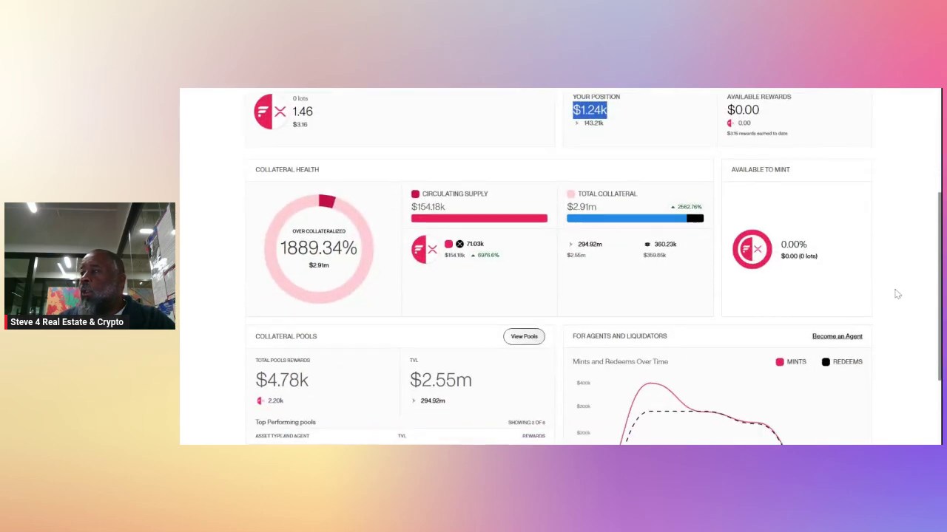
mouse_move(848, 287)
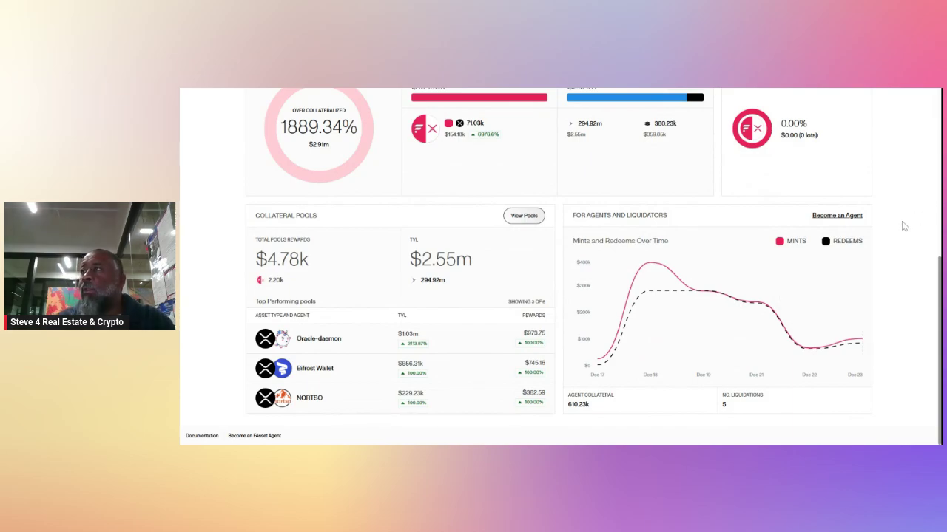
scroll(903, 226, up, 2)
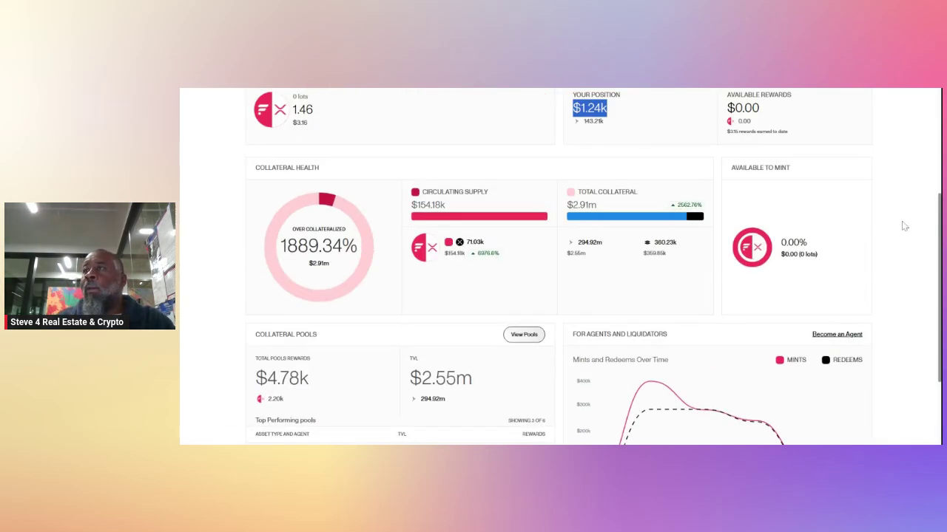
scroll(903, 226, up, 3)
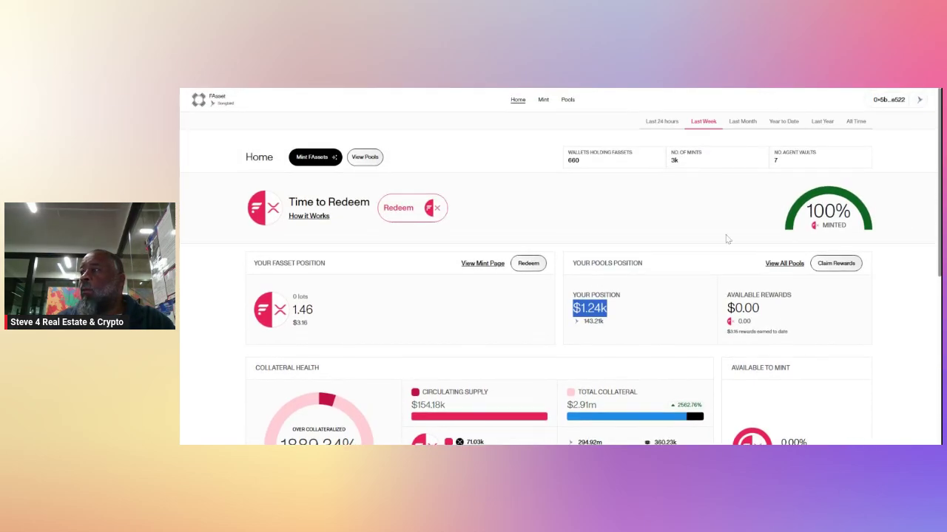
Check the Mint page balances (22.355 SGB, 1.469195 FXRP, 143,208.016 SGB) before returning to Pools
click(542, 100)
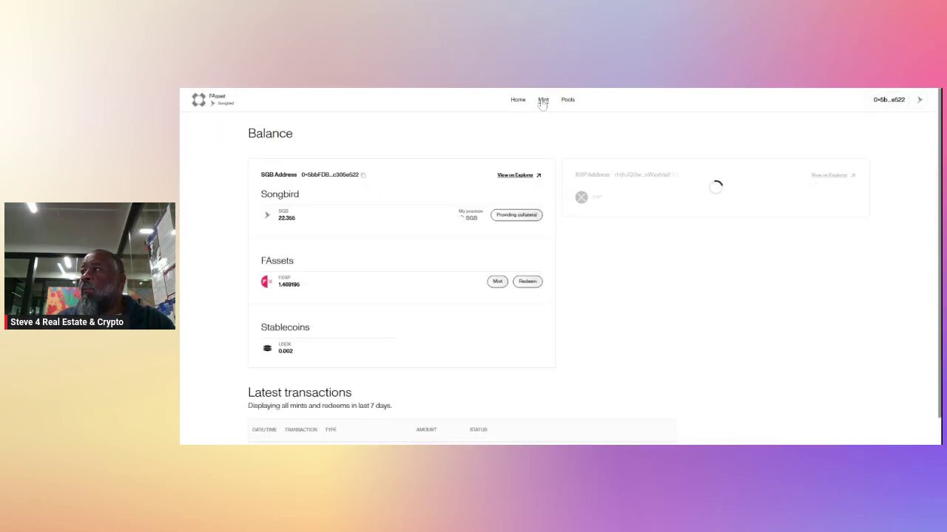
double_click(455, 219)
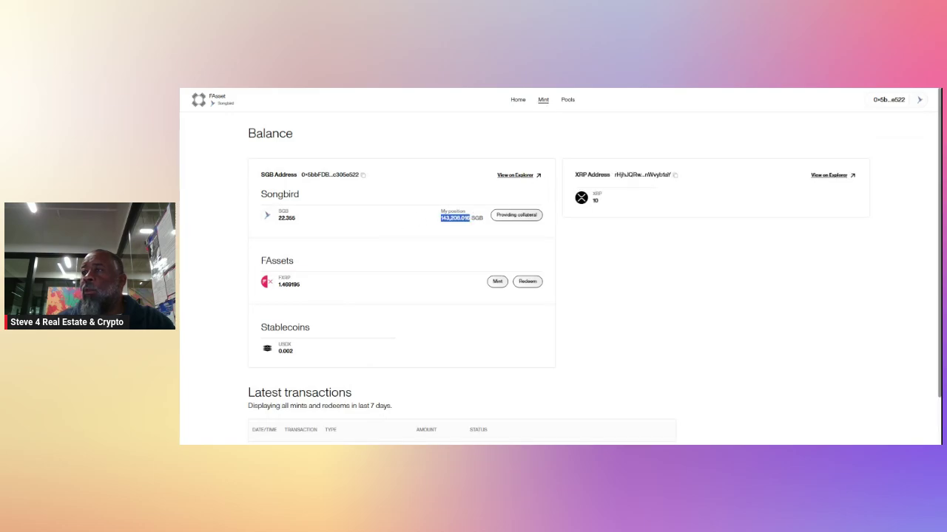
double_click(287, 218)
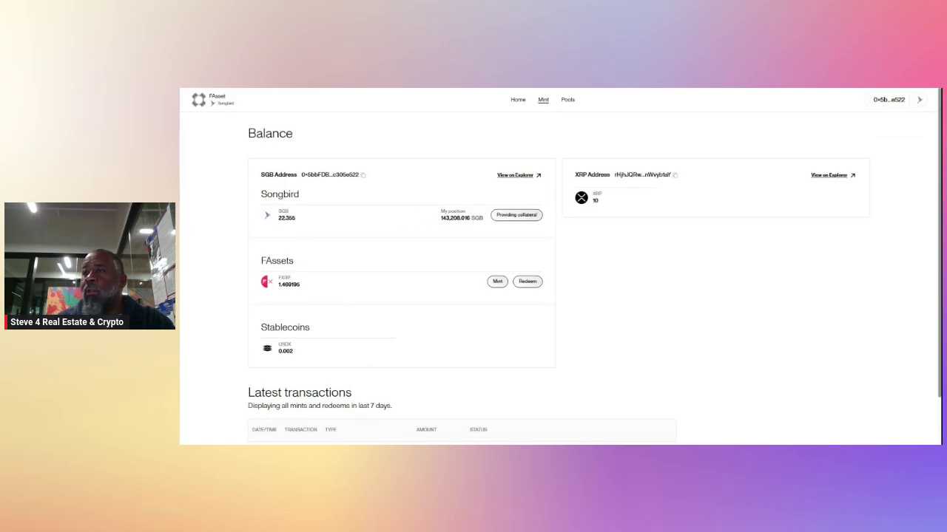
double_click(289, 285)
click(601, 207)
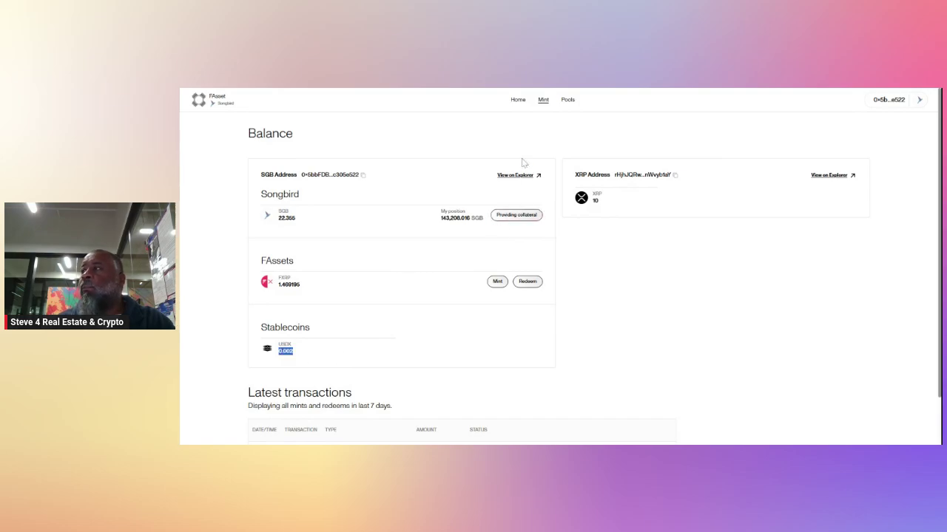
click(567, 100)
scroll(556, 216, down, 3)
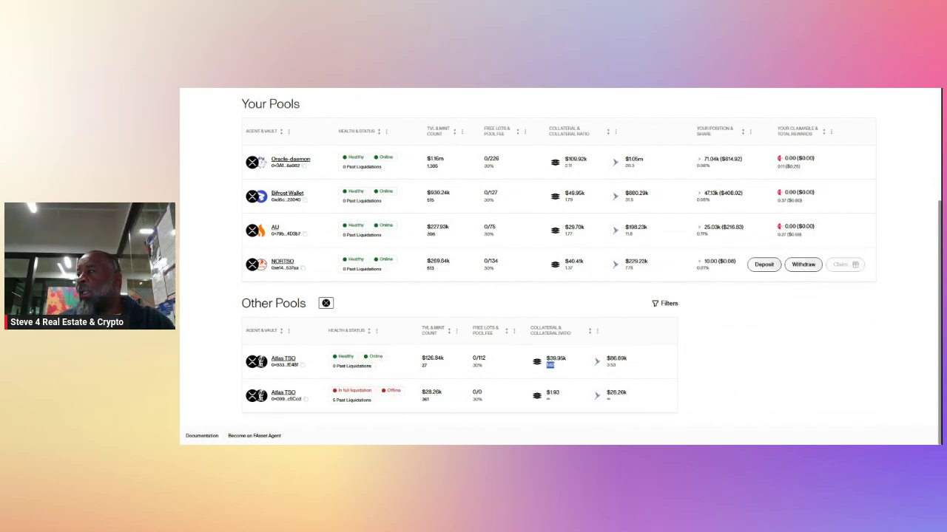
click(574, 225)
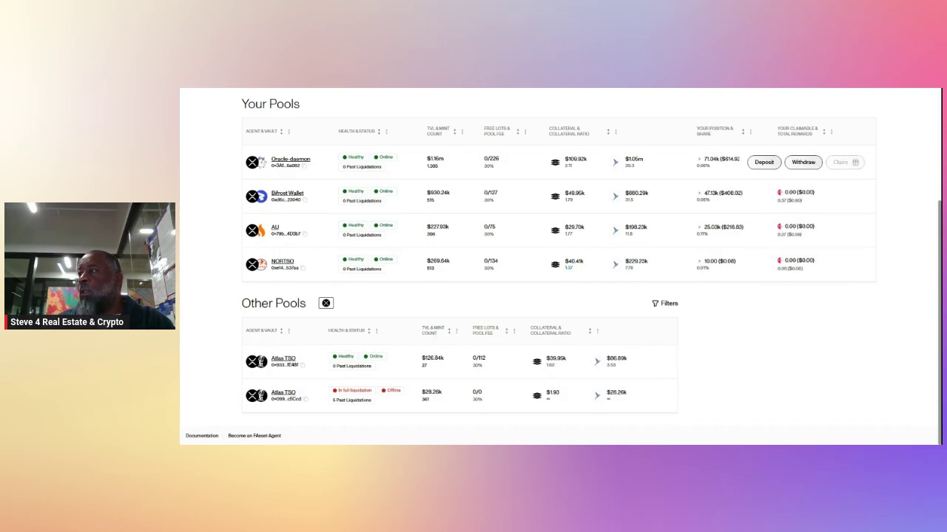
double_click(568, 199)
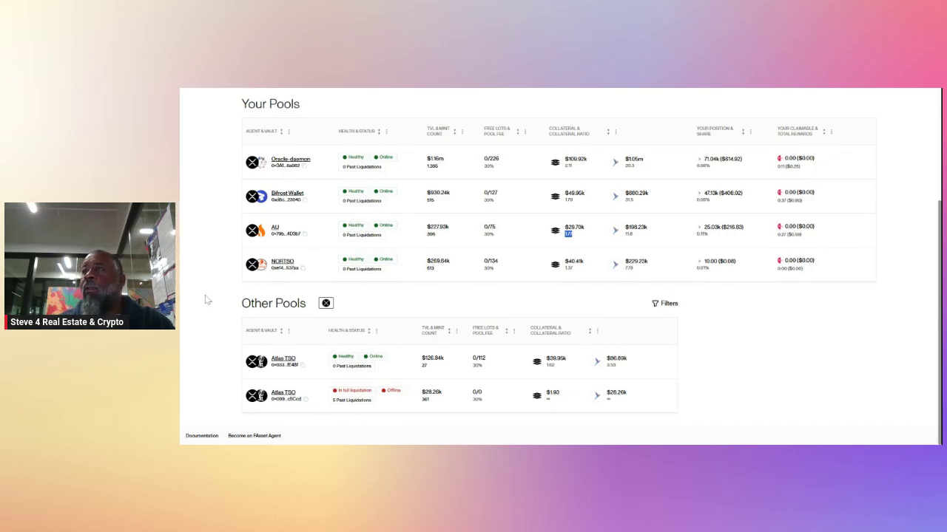
scroll(205, 298, up, 3)
scroll(199, 130, up, 1)
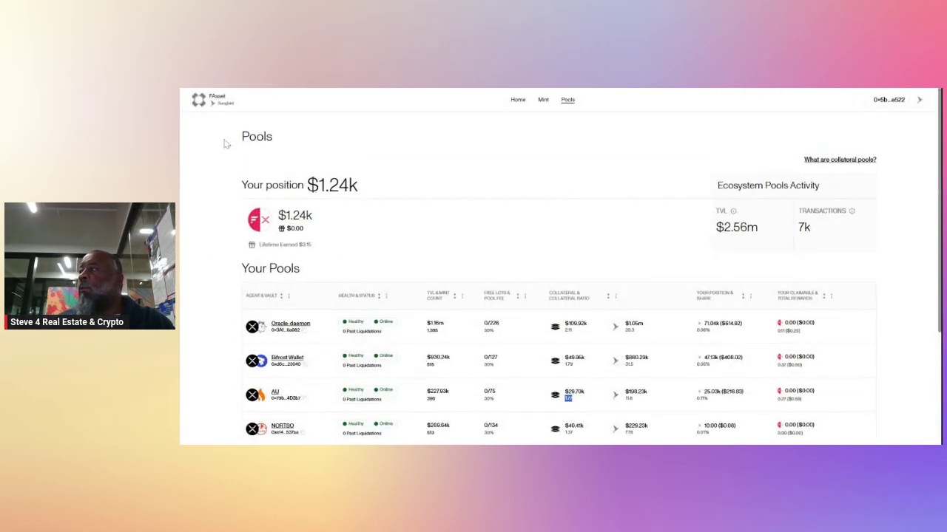
Review the Home dashboard, noting the 1.46 FXRP position worth $3.17 and $1.24k pools position
click(518, 100)
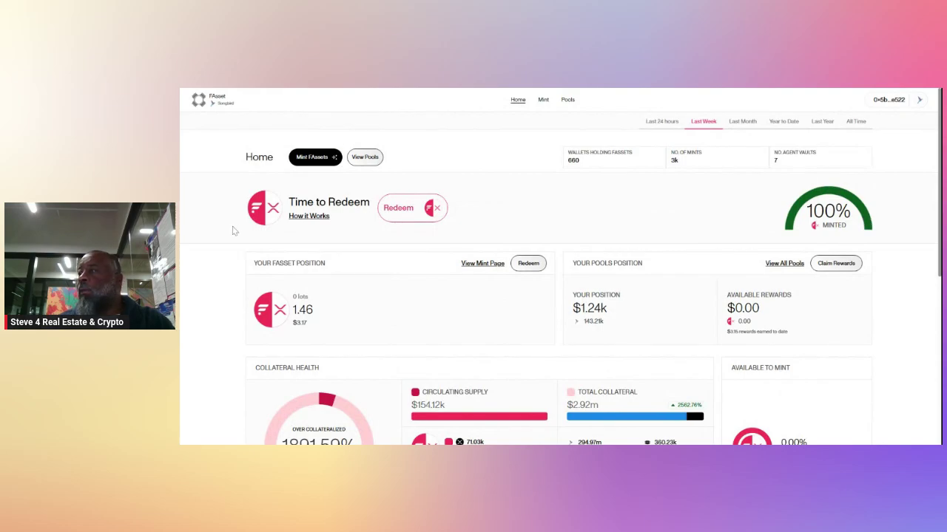
scroll(234, 230, down, 5)
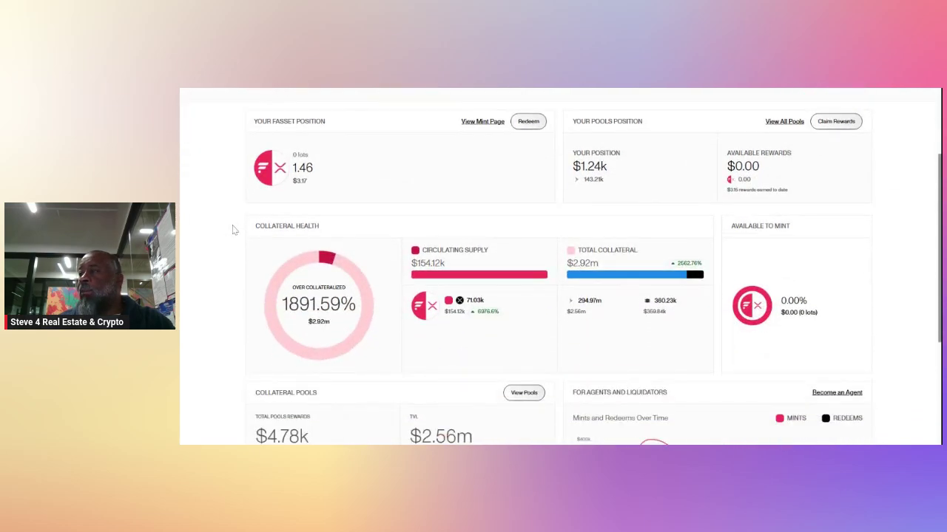
scroll(234, 230, down, 3)
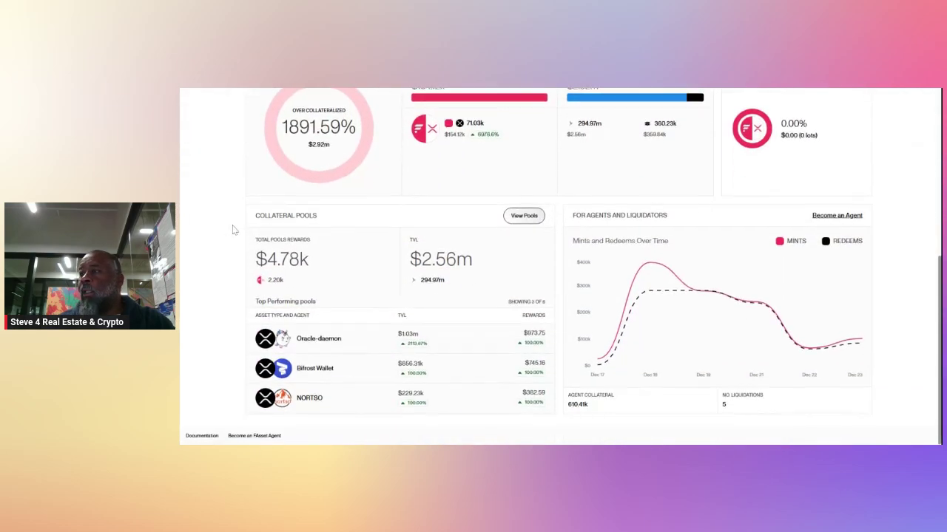
scroll(234, 230, up, 8)
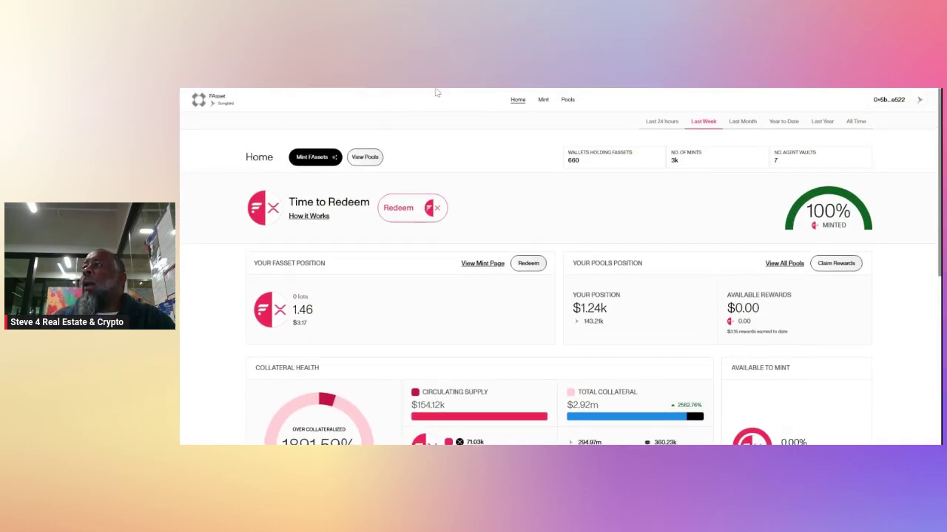
scroll(359, 213, down, 3)
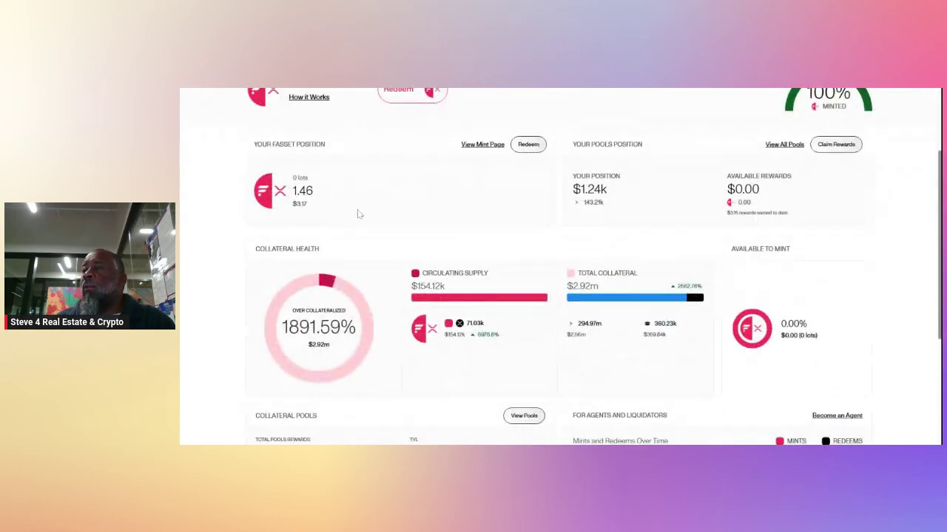
double_click(302, 190)
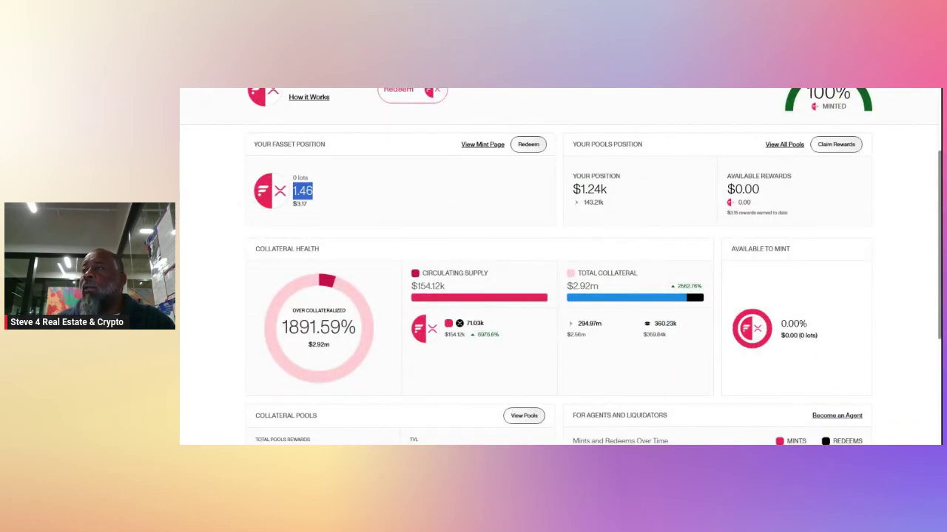
scroll(356, 198, up, 3)
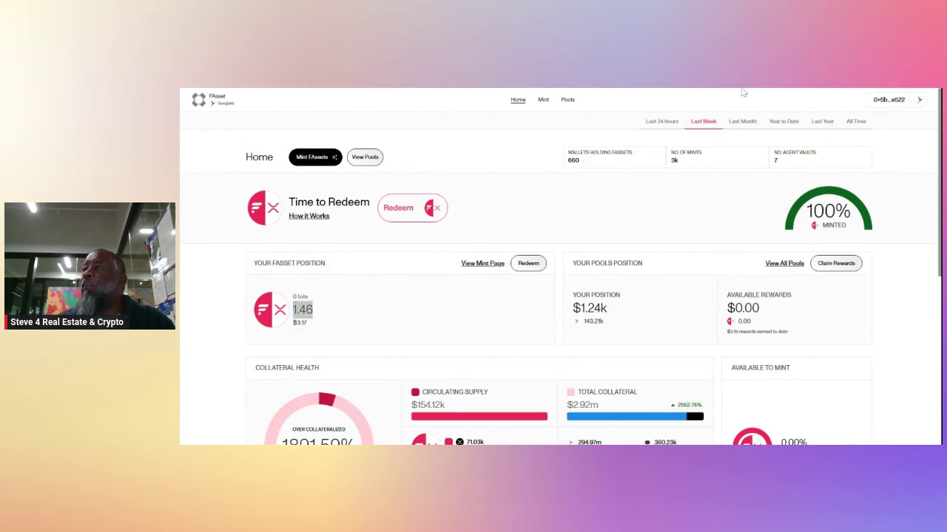
On BlazeSwap, staying on Songbird, set up a swap selling FXRP for SGB
key(ctrl+Tab)
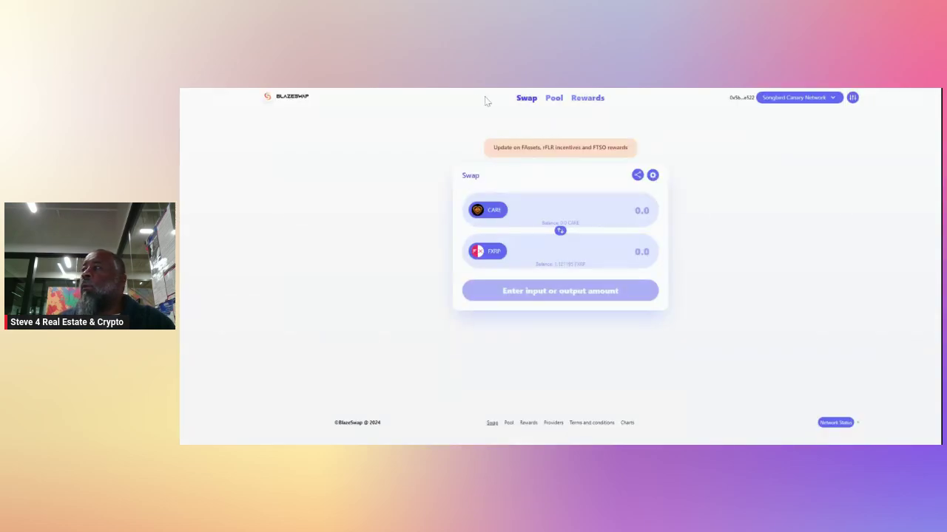
click(792, 97)
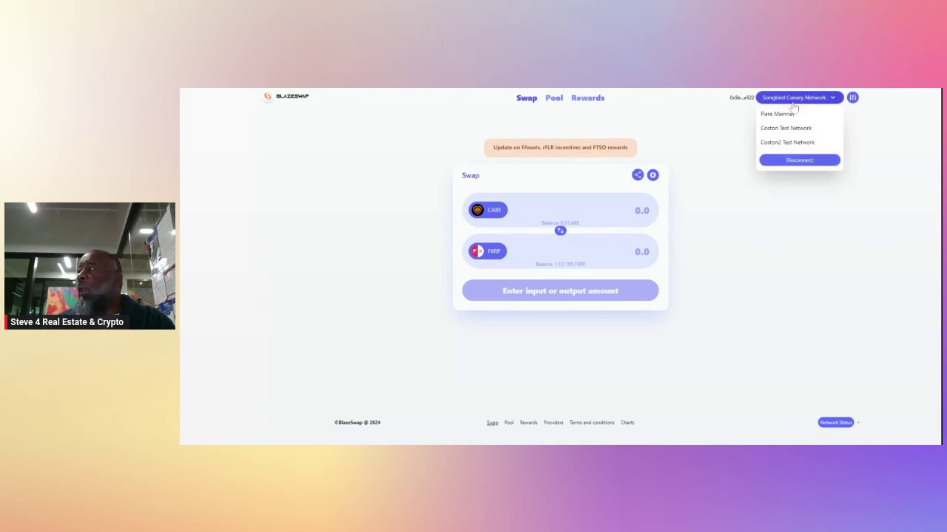
click(593, 185)
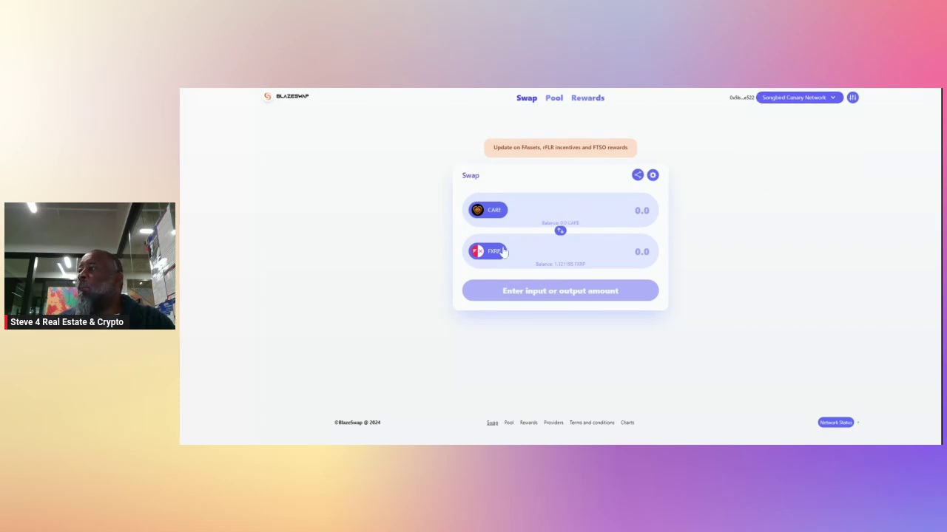
click(560, 231)
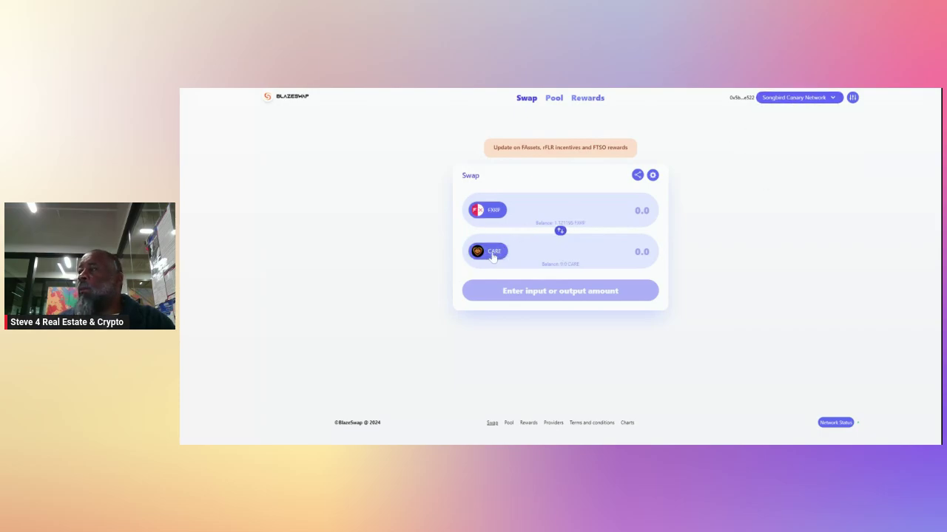
click(494, 252)
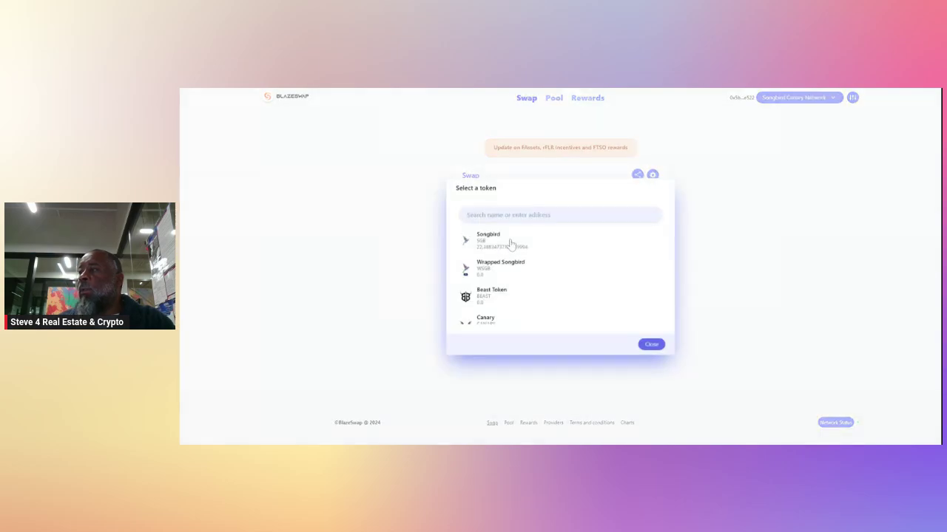
click(509, 244)
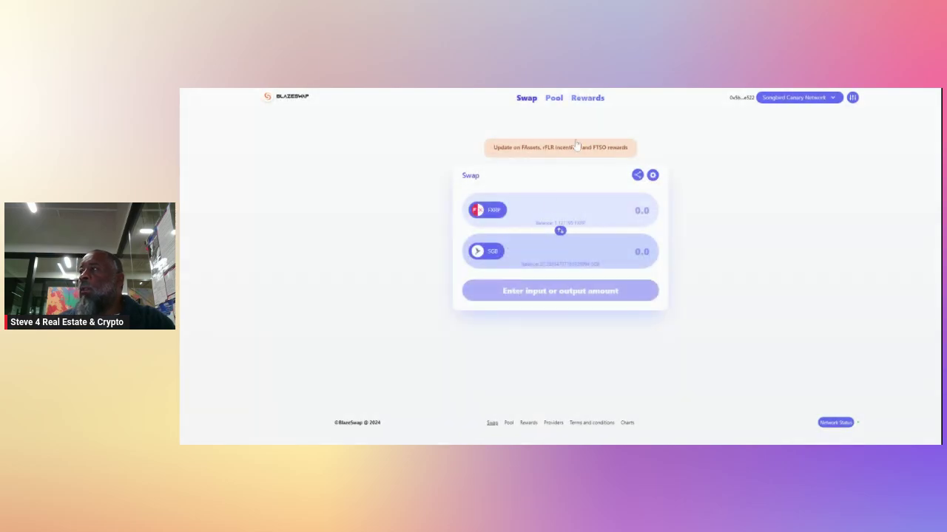
Look over BlazeSwap's liquidity Pool page, return to Swap, then go back to FAsset
click(556, 104)
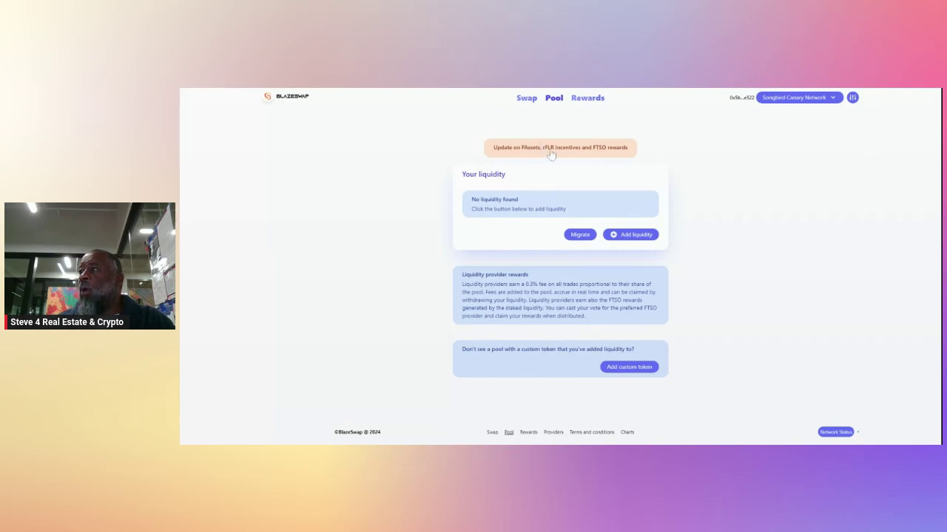
click(528, 100)
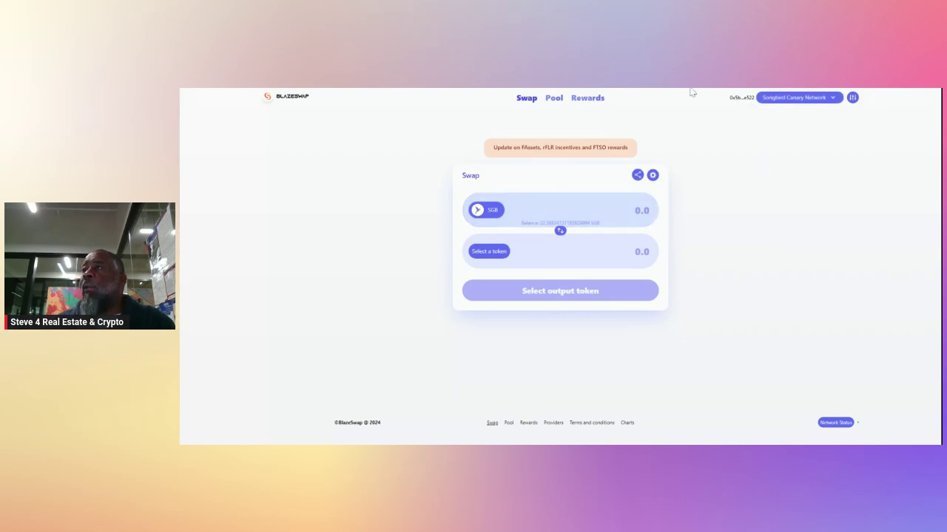
key(ctrl+Tab)
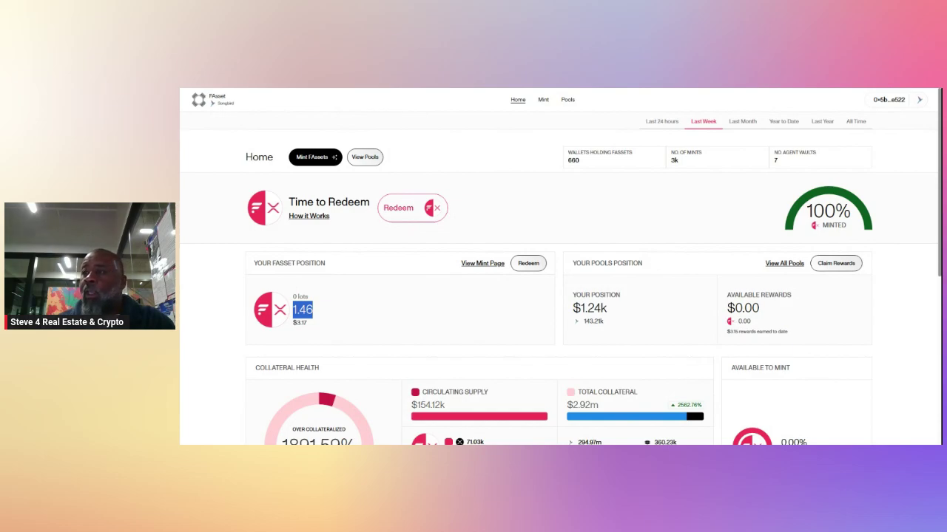
scroll(317, 312, down, 3)
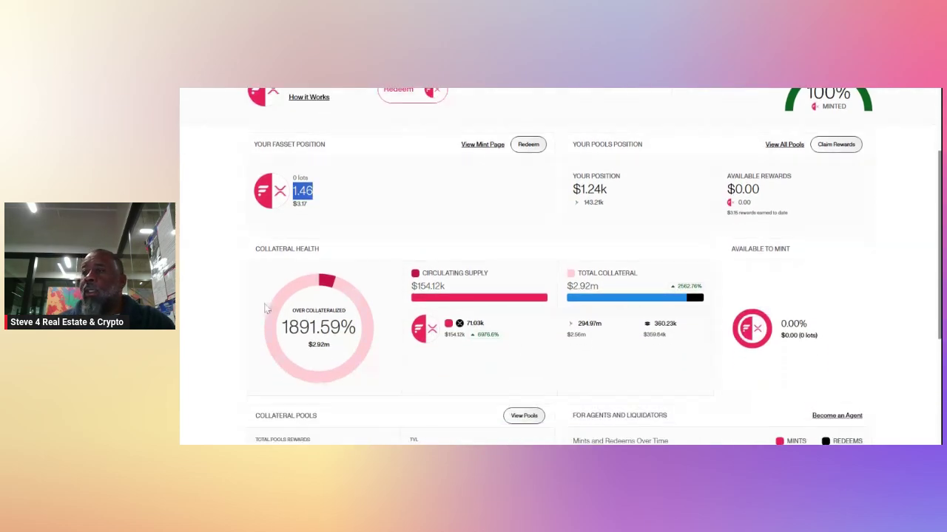
scroll(249, 306, down, 5)
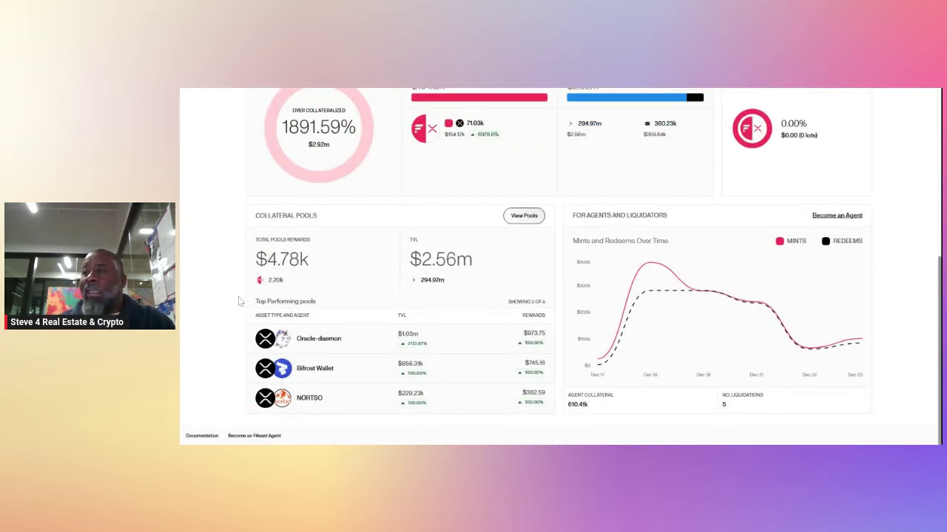
scroll(245, 303, up, 4)
scroll(239, 301, up, 4)
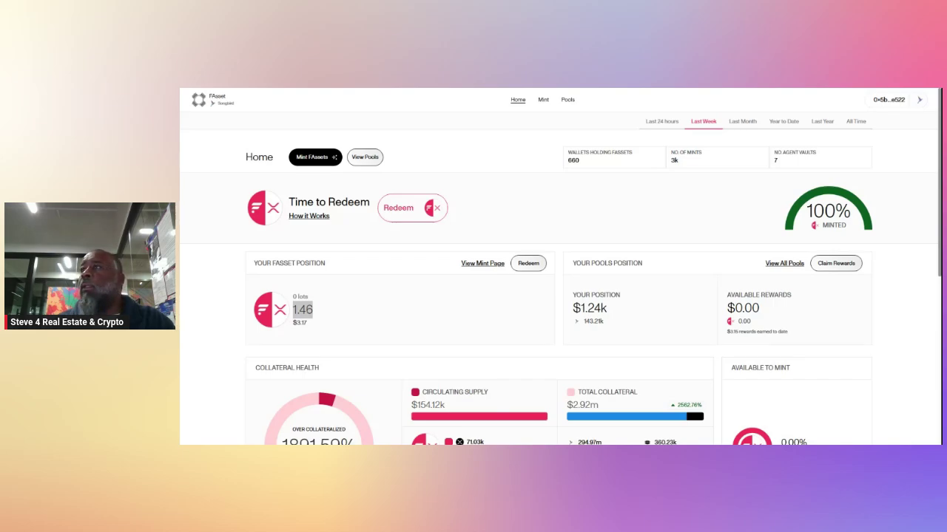
Show the Pools page with the four healthy pools and the Other Pools list
click(567, 99)
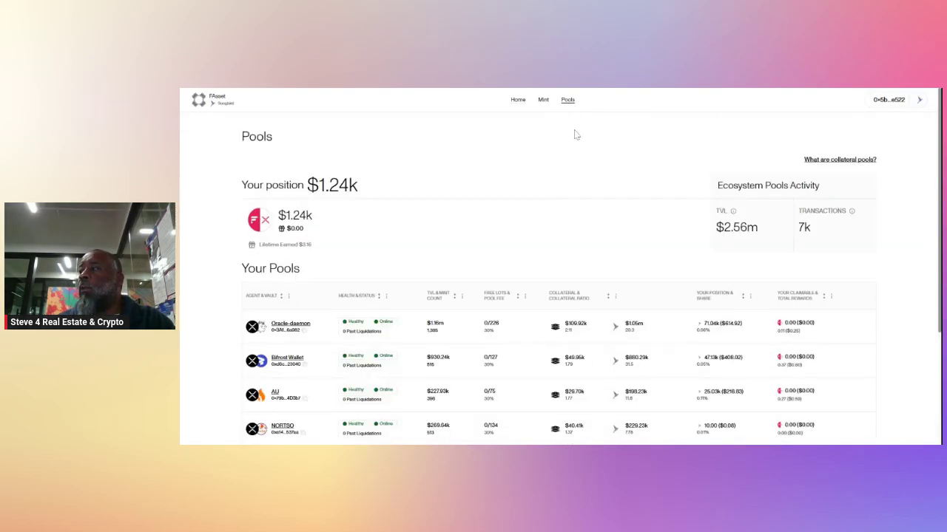
scroll(575, 135, down, 3)
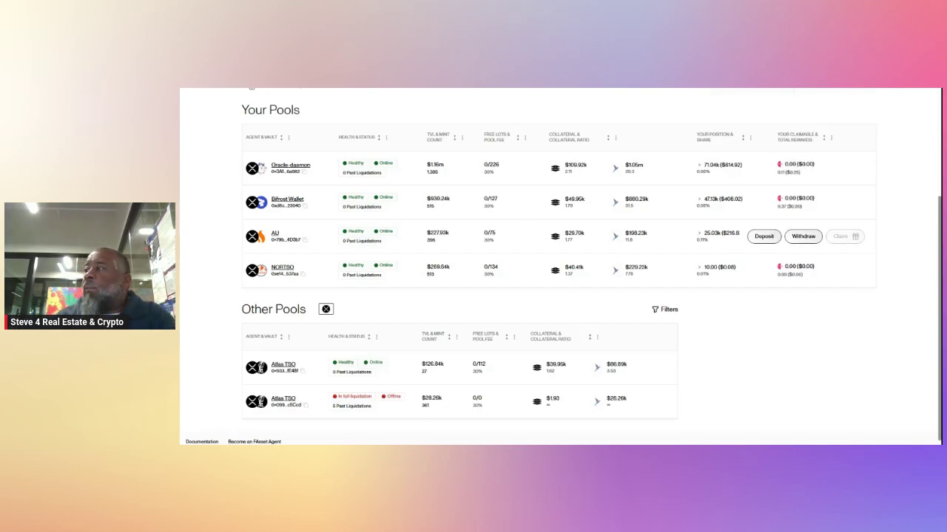
scroll(579, 232, up, 3)
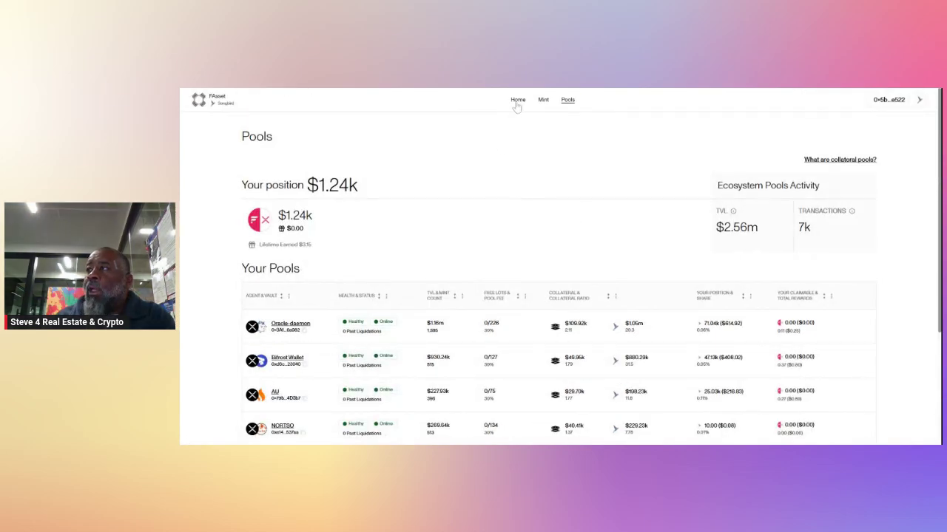
click(516, 100)
scroll(481, 237, down, 4)
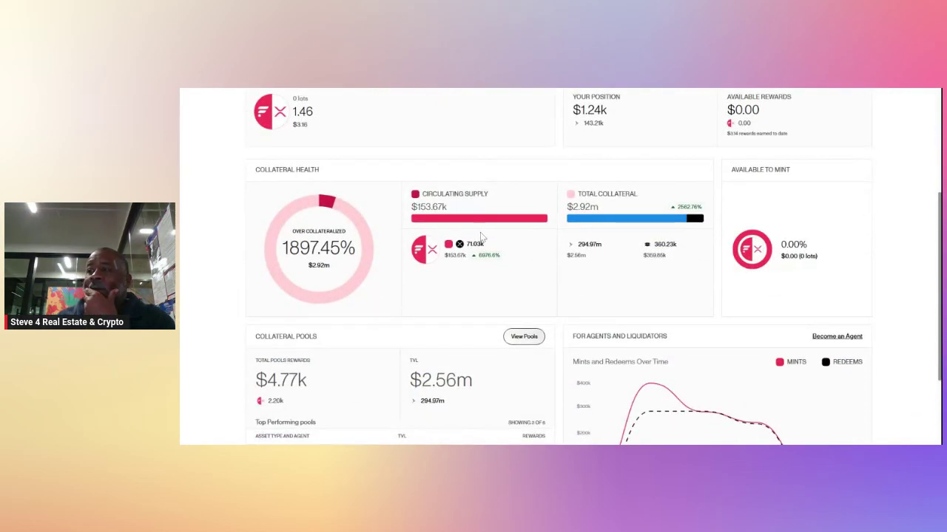
scroll(481, 237, down, 1)
scroll(480, 237, down, 1)
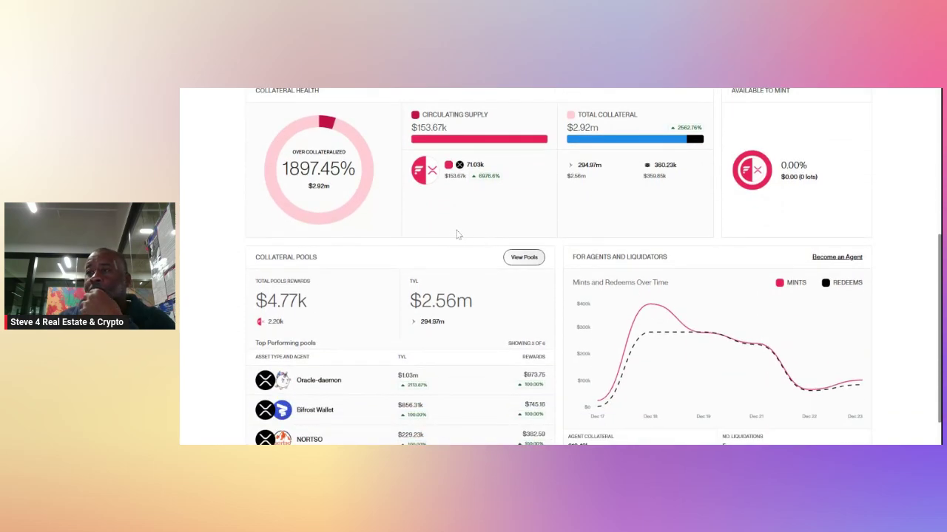
scroll(444, 235, up, 3)
scroll(437, 235, up, 3)
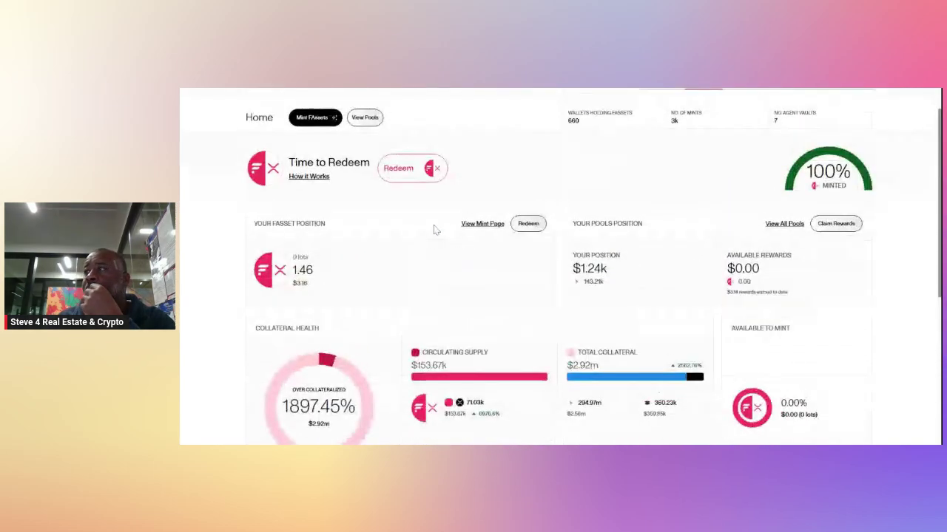
scroll(435, 230, up, 1)
scroll(436, 229, down, 3)
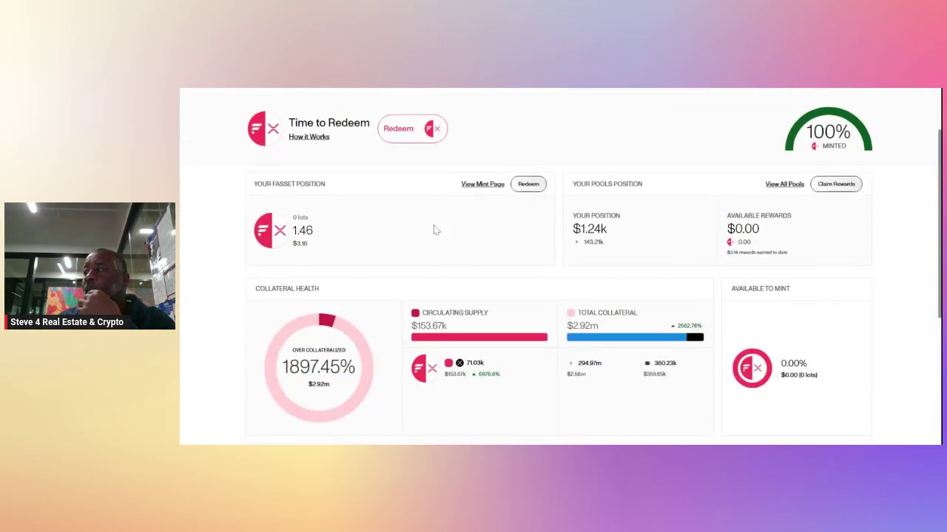
scroll(436, 230, down, 4)
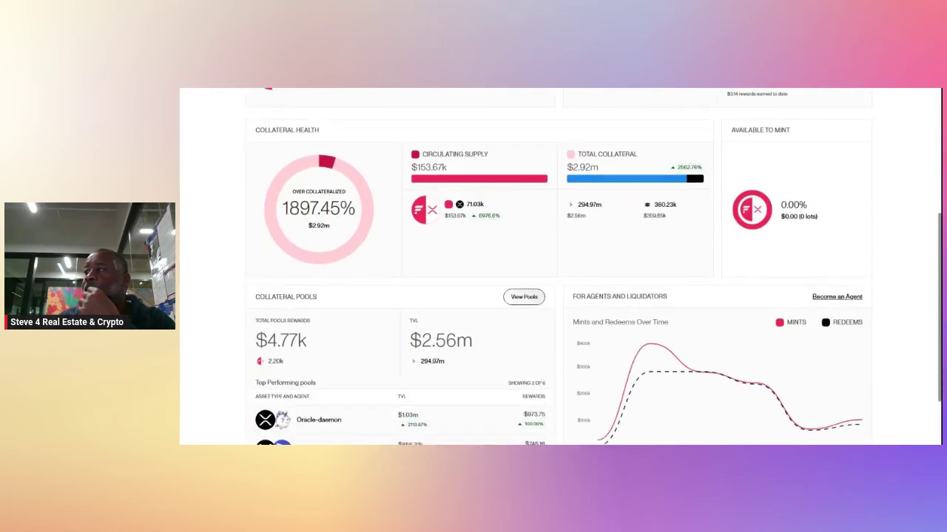
double_click(582, 167)
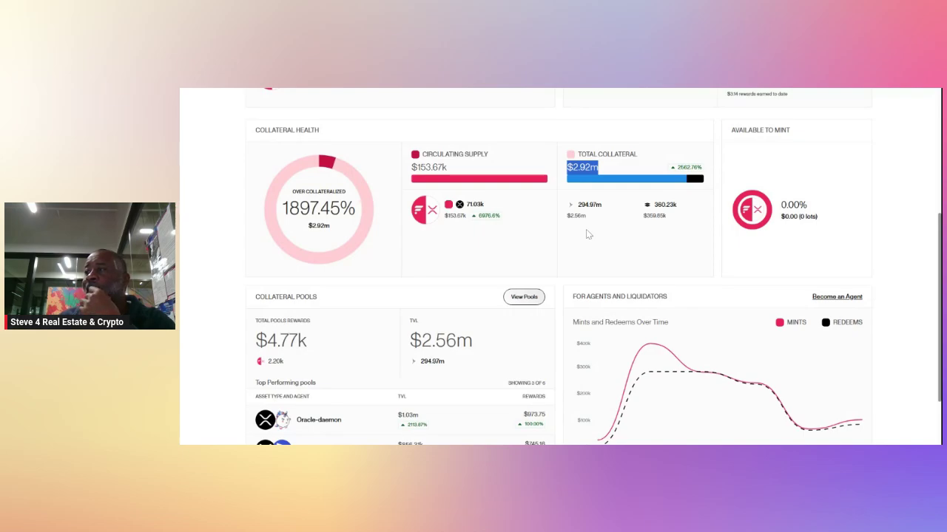
scroll(558, 235, down, 1)
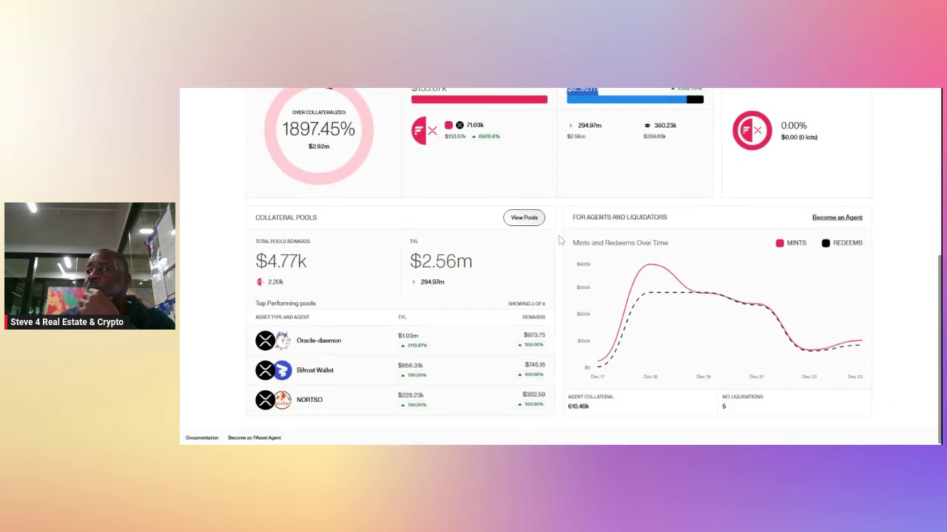
scroll(558, 235, up, 1)
drag(281, 209, 356, 210)
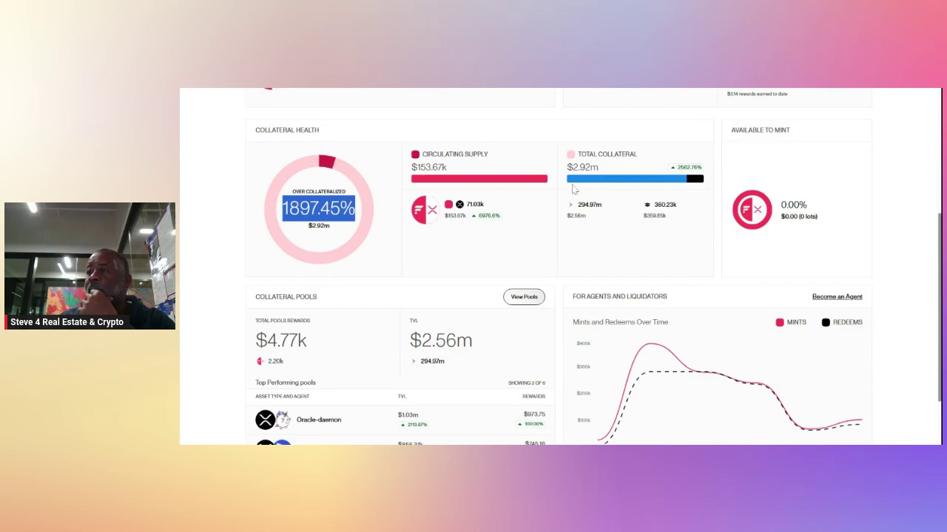
scroll(229, 259, down, 1)
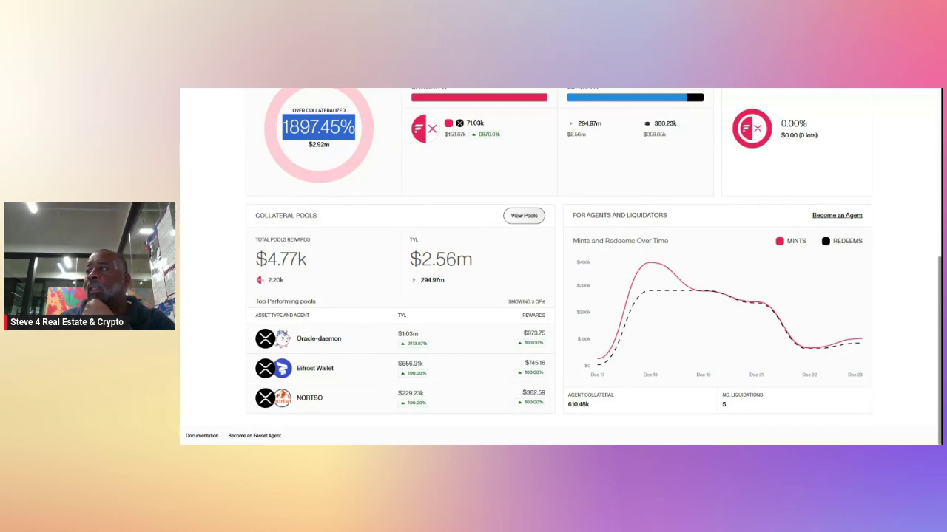
scroll(300, 244, up, 1)
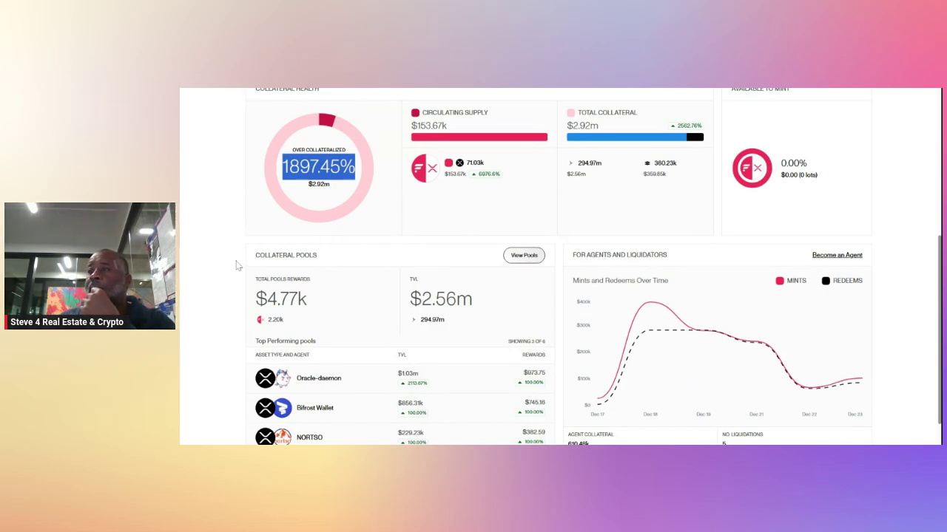
scroll(232, 264, up, 6)
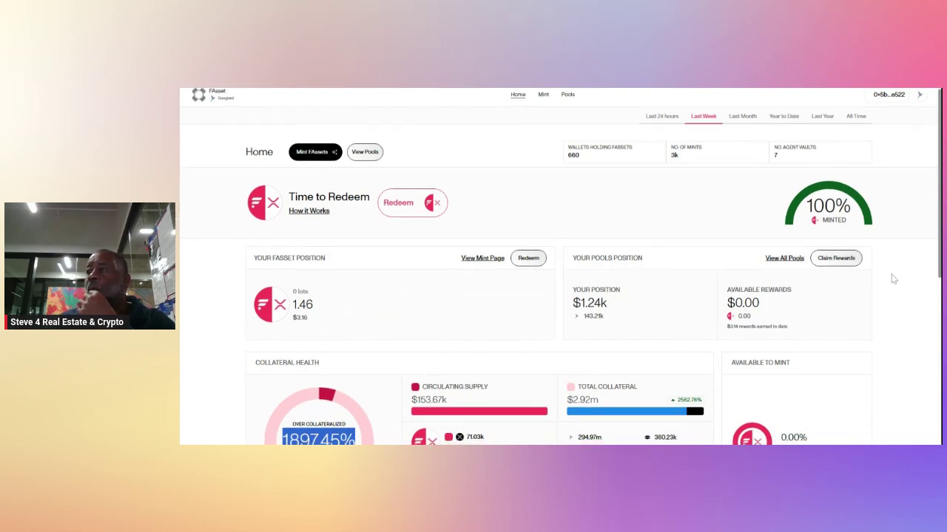
scroll(892, 266, down, 2)
scroll(892, 278, down, 1)
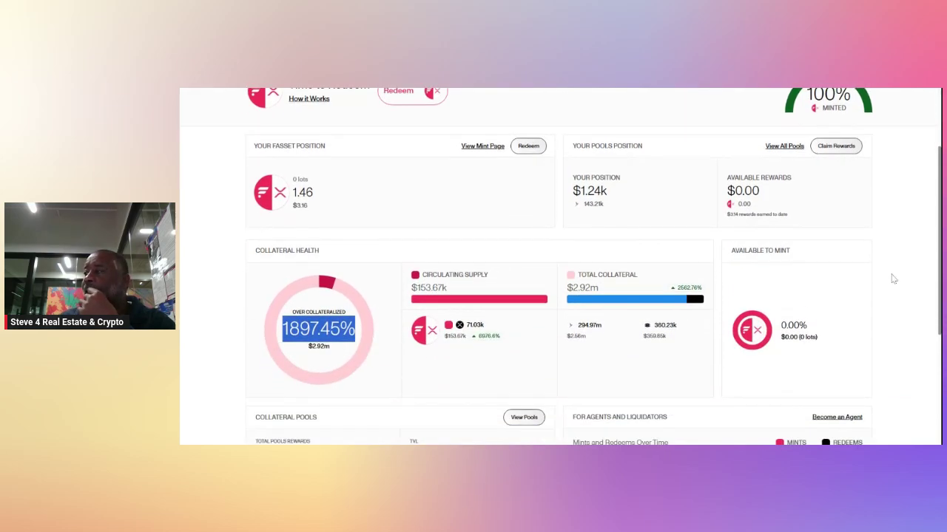
scroll(892, 279, up, 3)
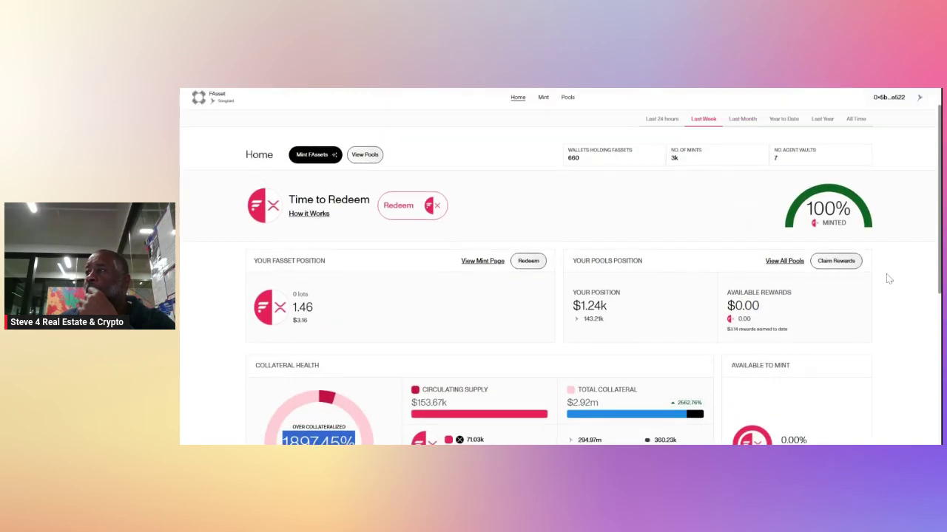
Browse the Pools page through Your Pools and Other Pools, showing the $1.24k position and $2.56m TVL
click(567, 101)
scroll(467, 246, down, 2)
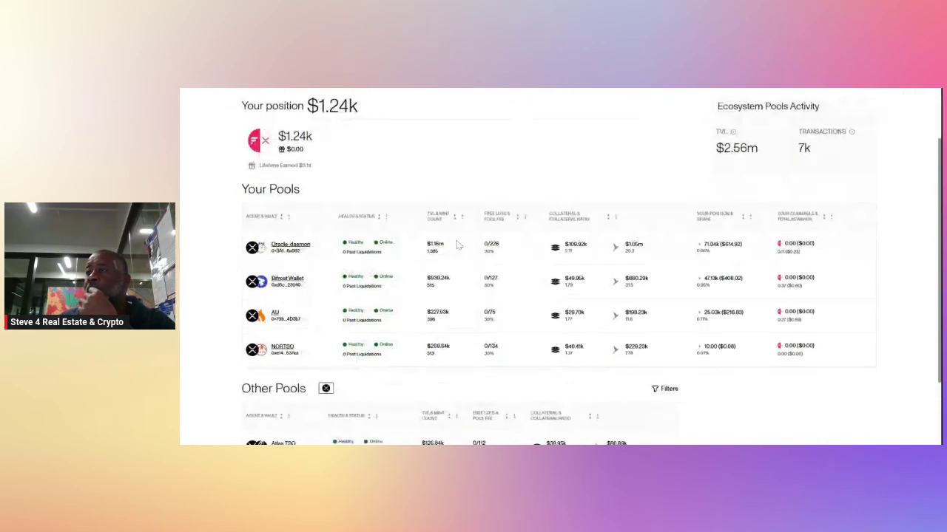
scroll(467, 245, down, 2)
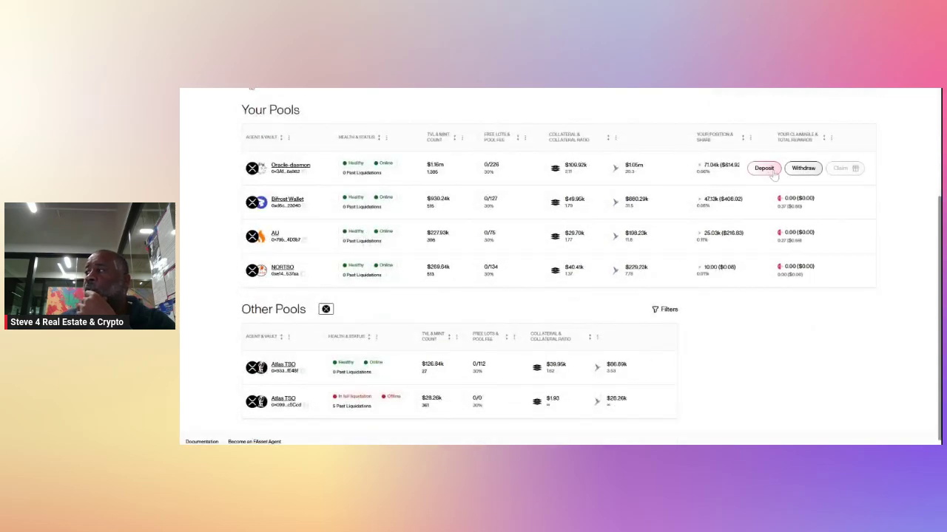
mouse_move(774, 208)
scroll(621, 247, up, 3)
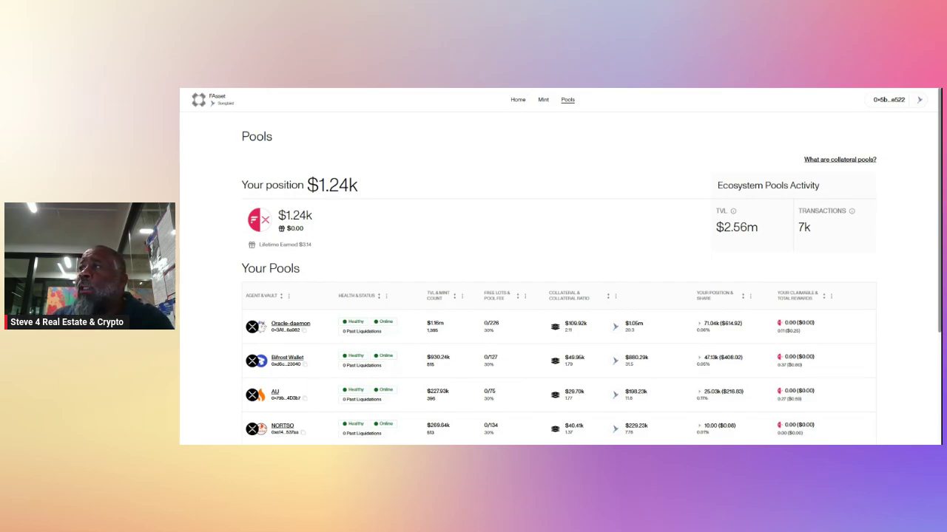
key(ctrl+Tab)
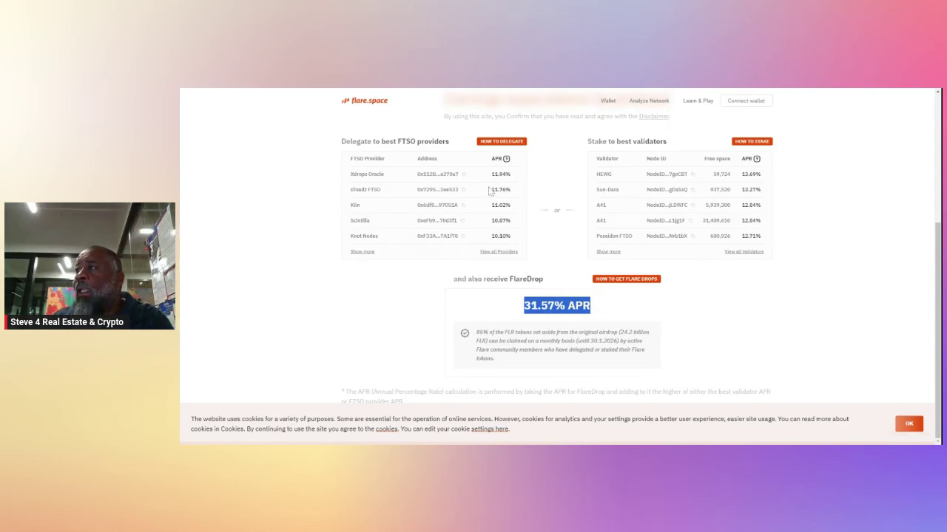
scroll(490, 190, up, 1)
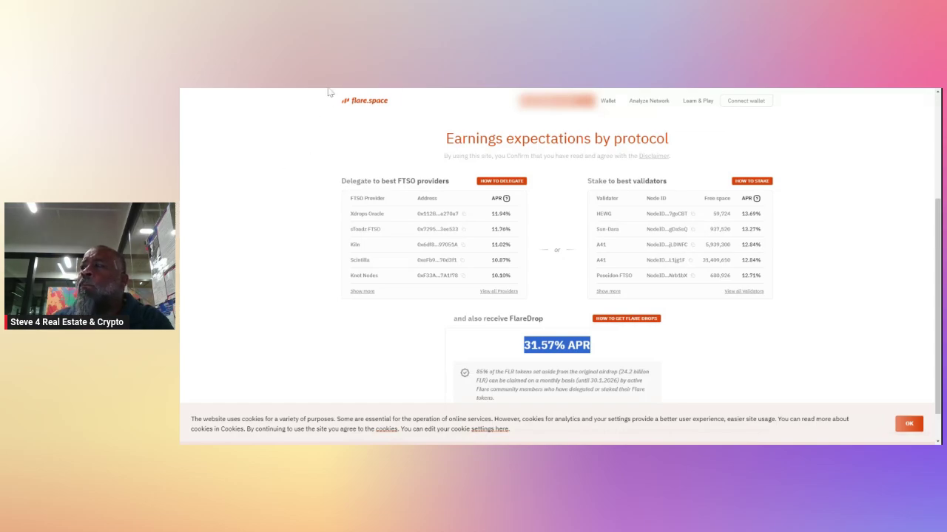
triple_click(372, 181)
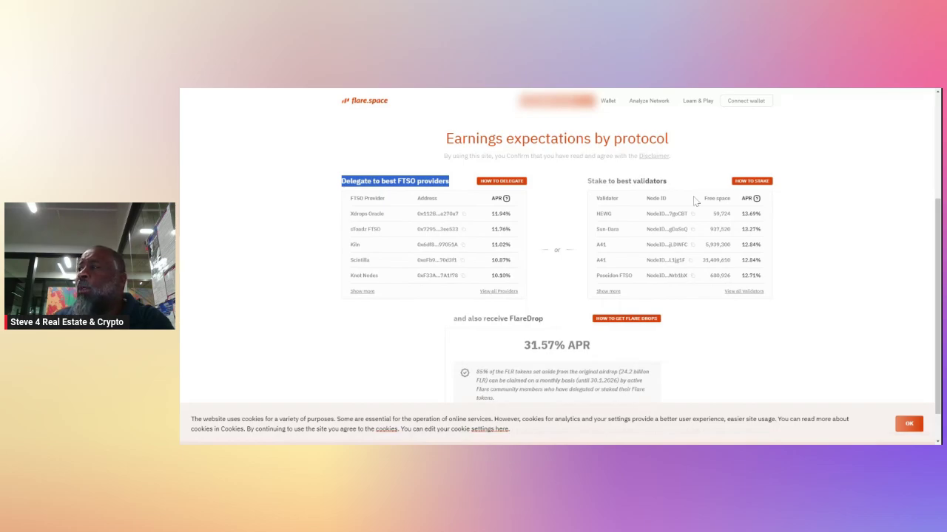
drag(667, 181, 587, 181)
click(509, 90)
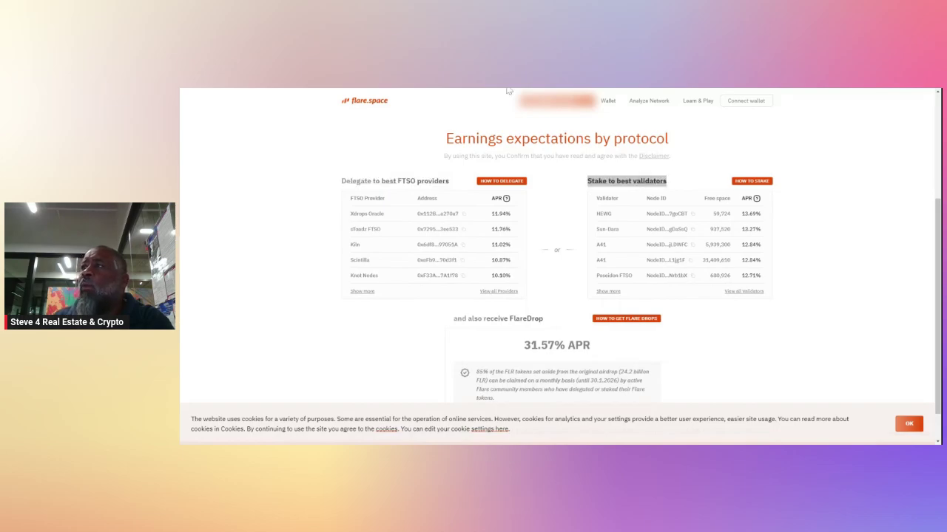
click(509, 90)
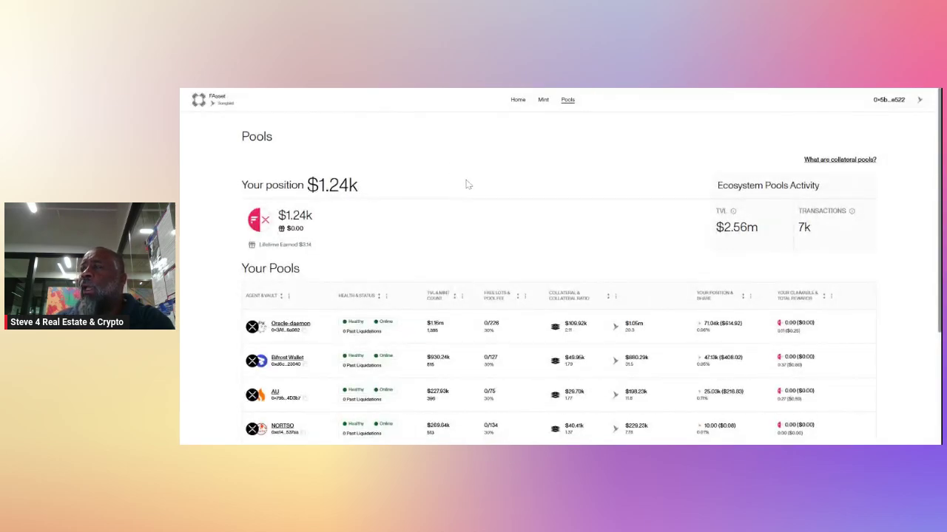
scroll(642, 244, down, 1)
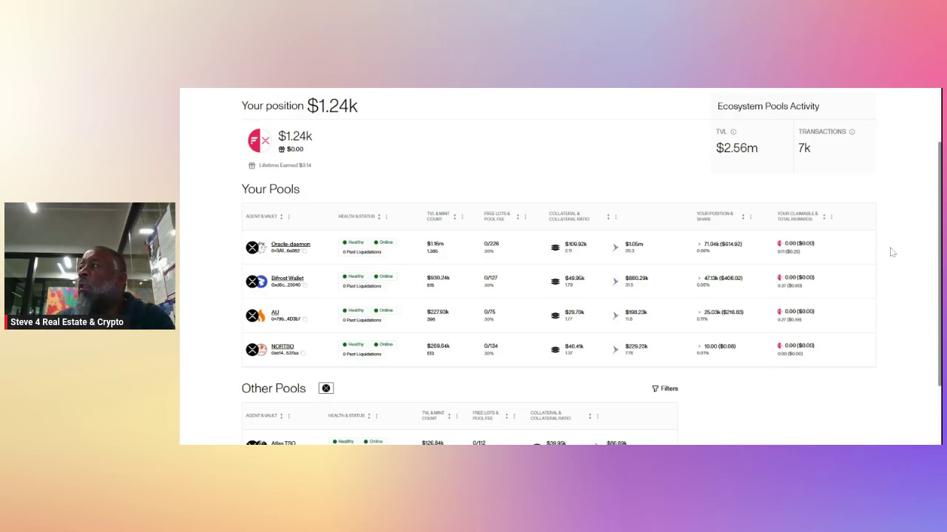
scroll(893, 253, up, 2)
scroll(893, 254, up, 1)
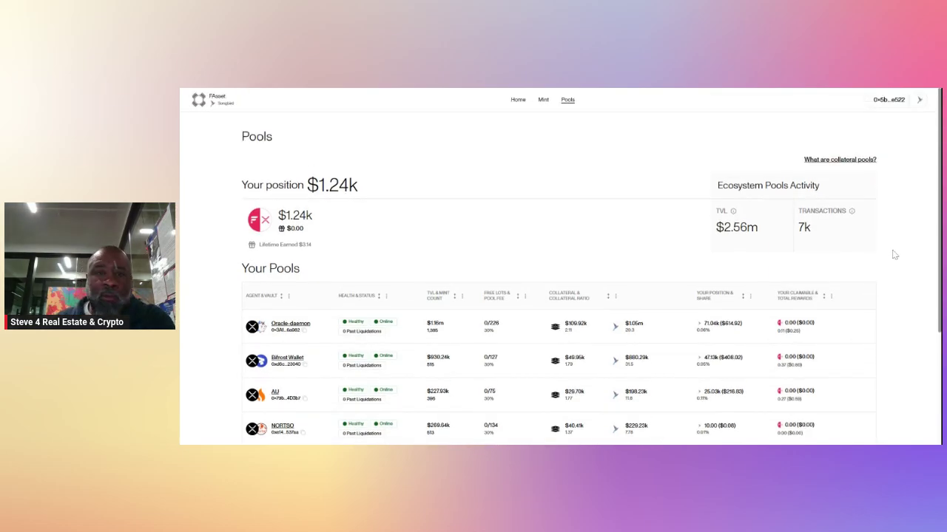
scroll(894, 254, down, 3)
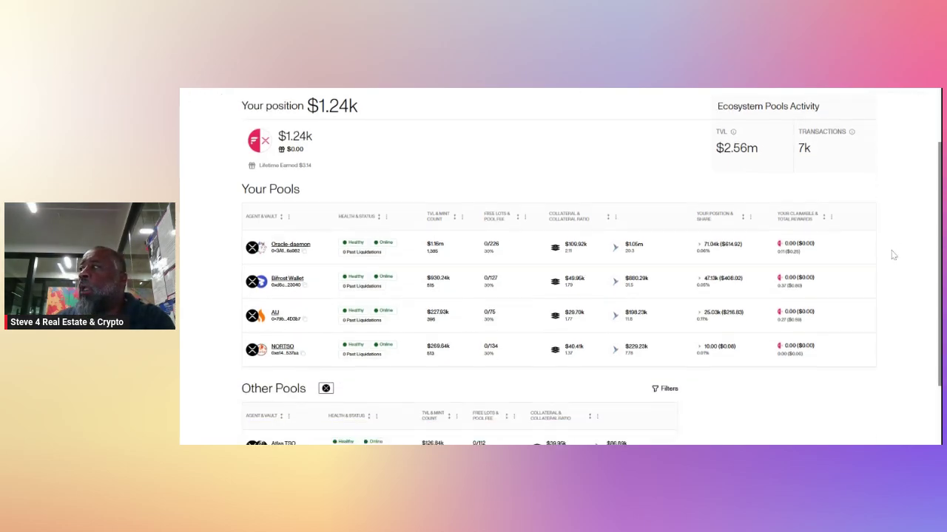
scroll(893, 254, up, 3)
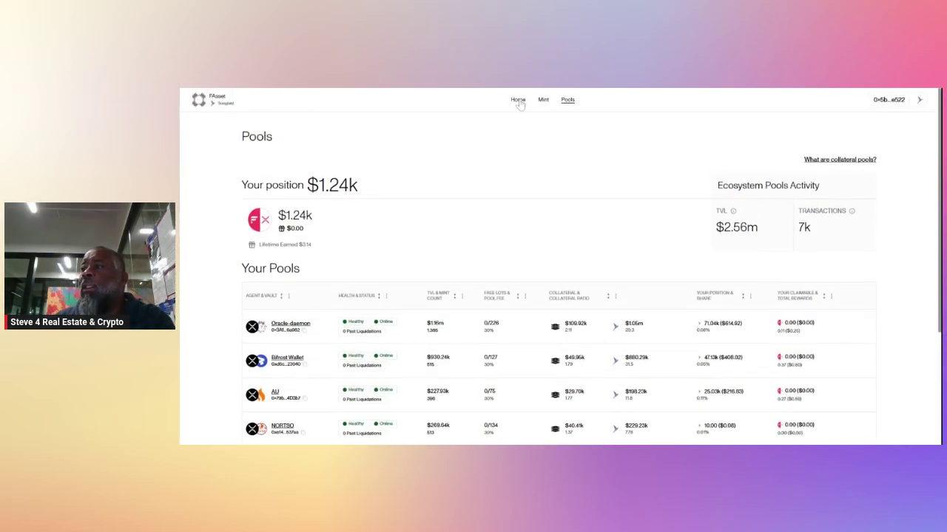
scroll(505, 170, down, 5)
scroll(505, 170, down, 2)
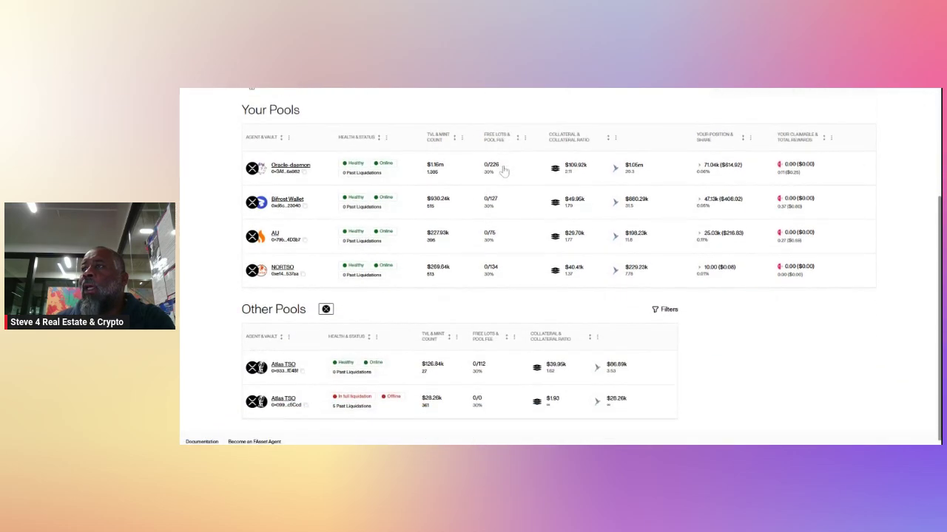
scroll(503, 170, up, 2)
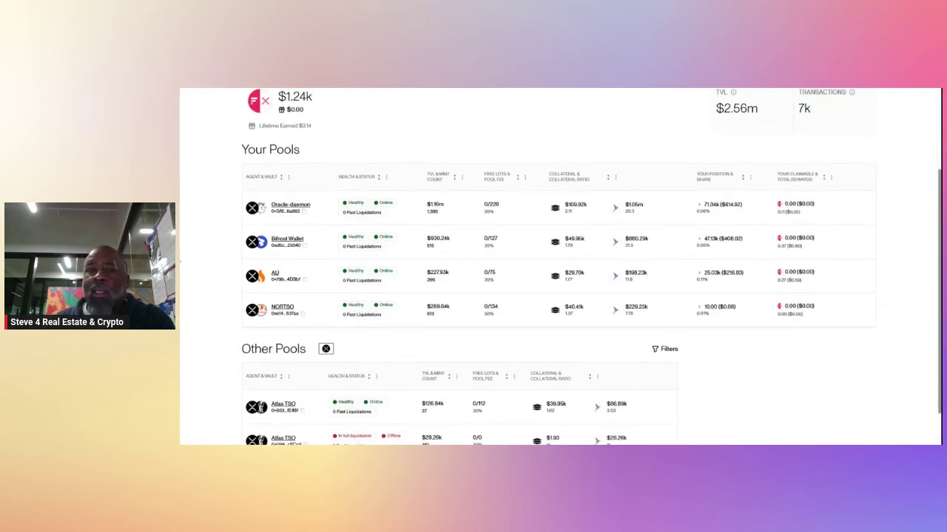